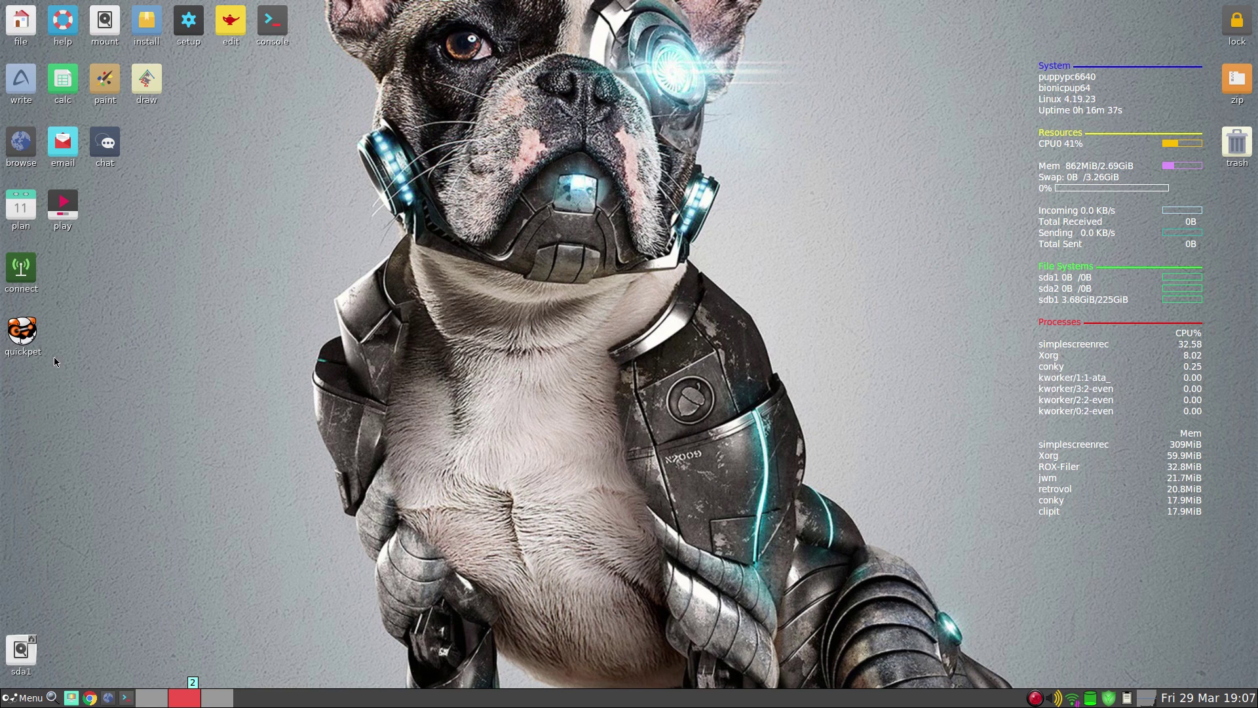
- Open the sda1 drive at /initrd/mnt/dev_save and bring up the Menu's System submenu
click(26, 665)
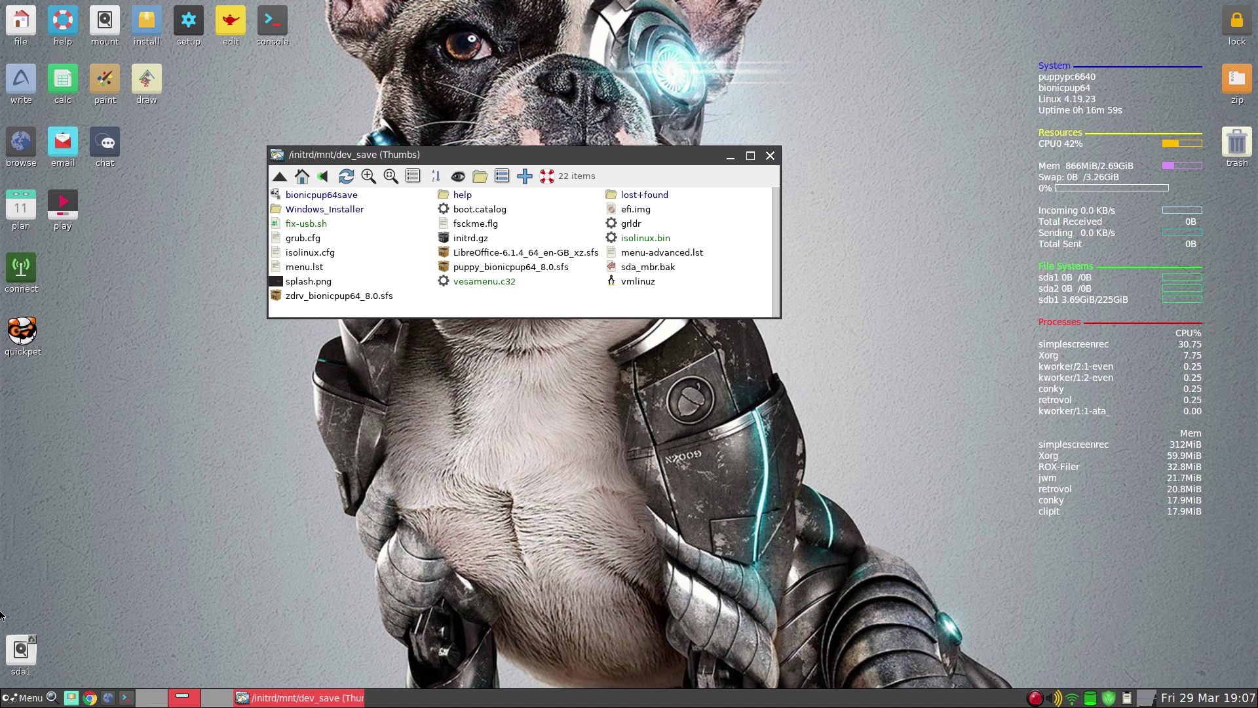
click(23, 697)
mouse_move(36, 519)
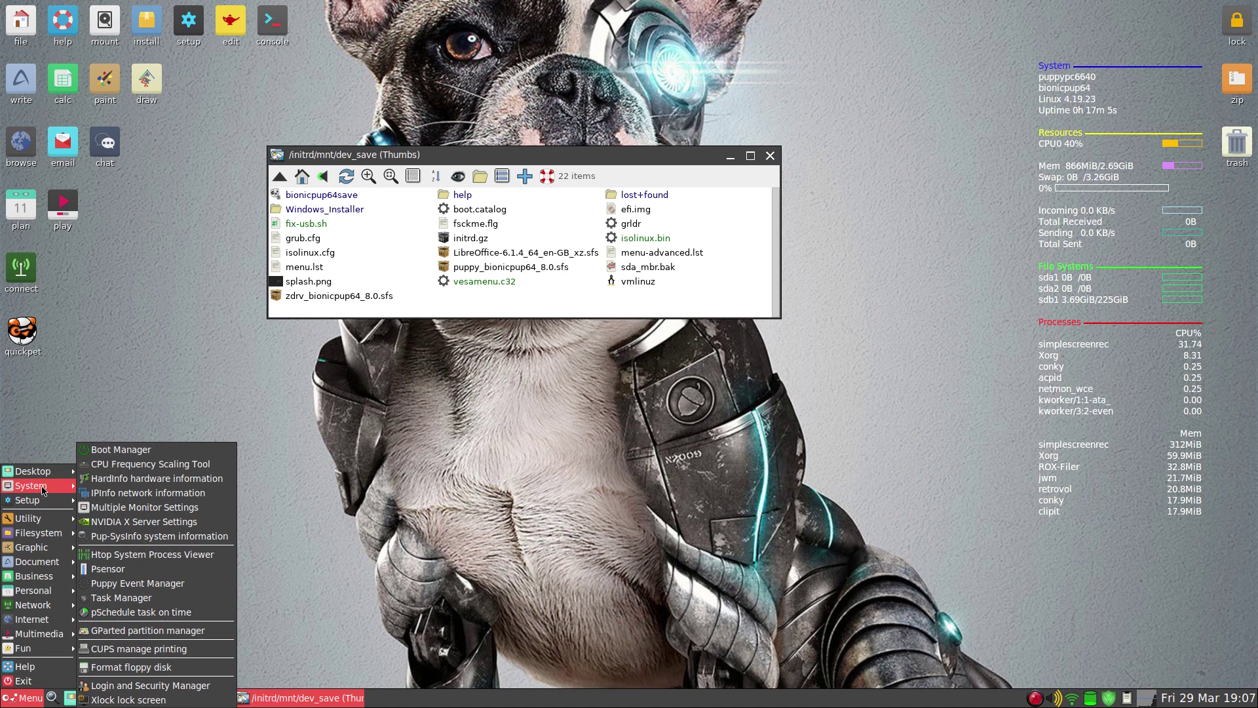
- Run GParted on the sda drive to review ext4 sda1 and swap sda2, then close it
click(142, 629)
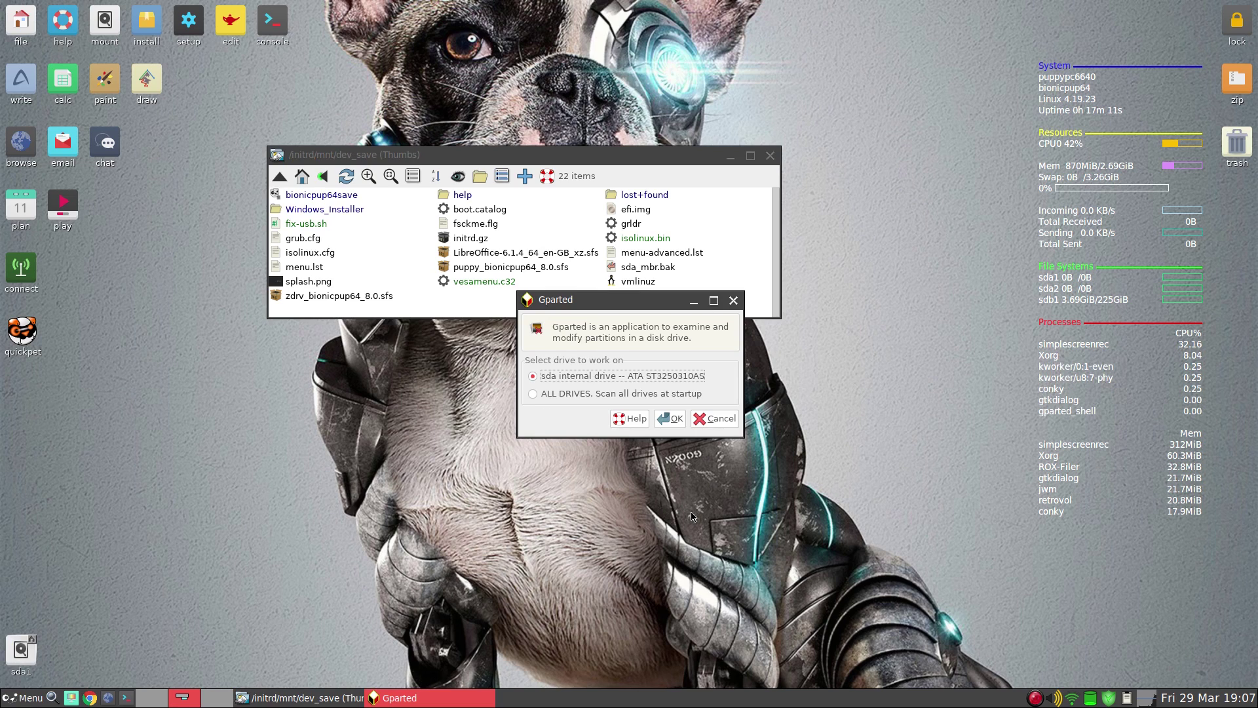
click(675, 420)
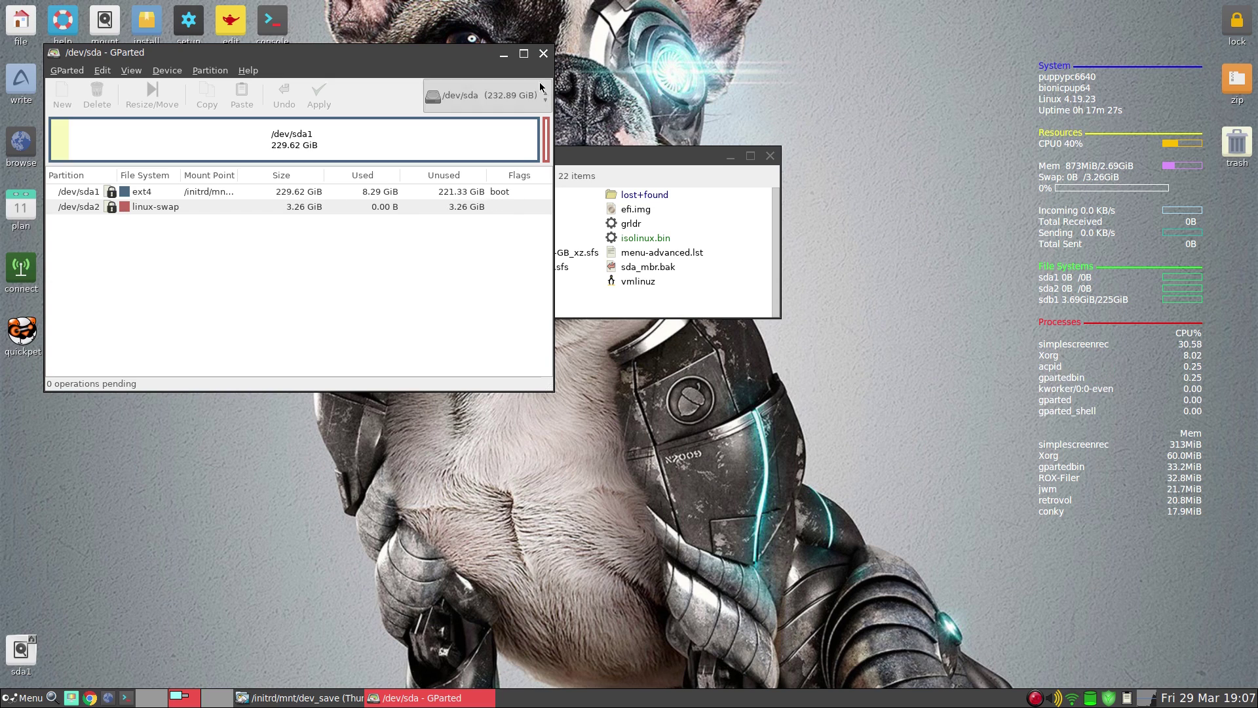
click(544, 53)
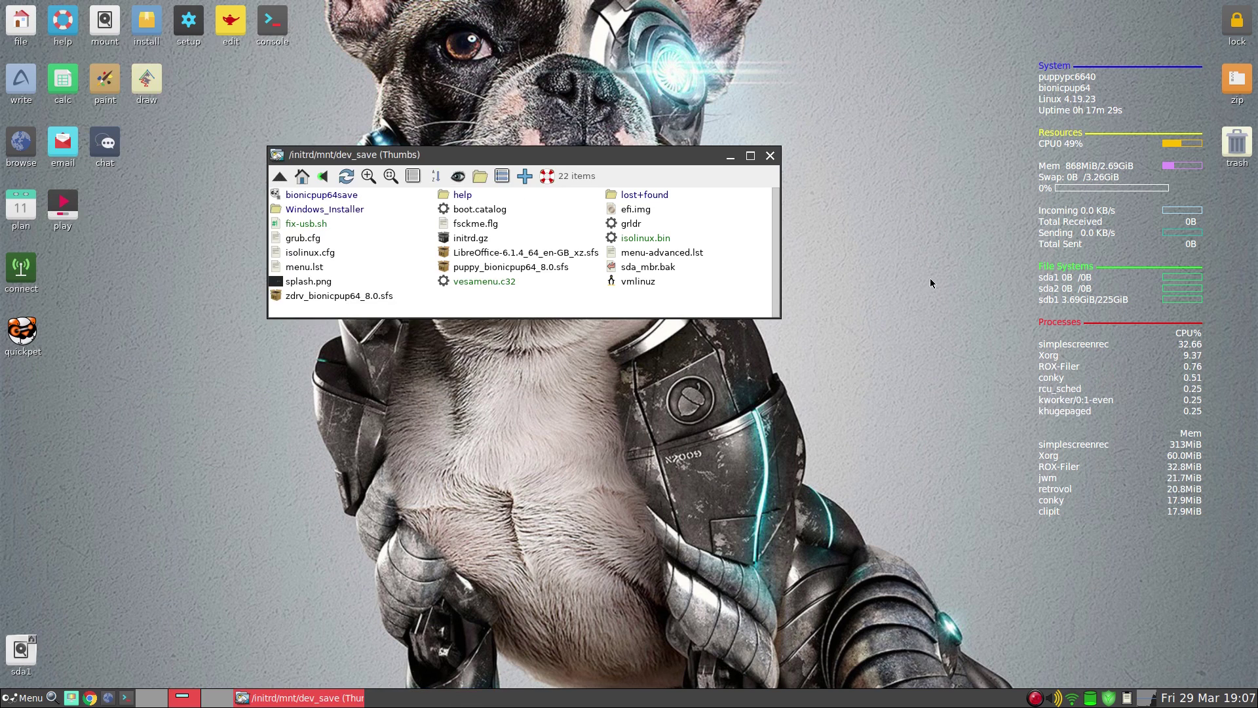
click(13, 24)
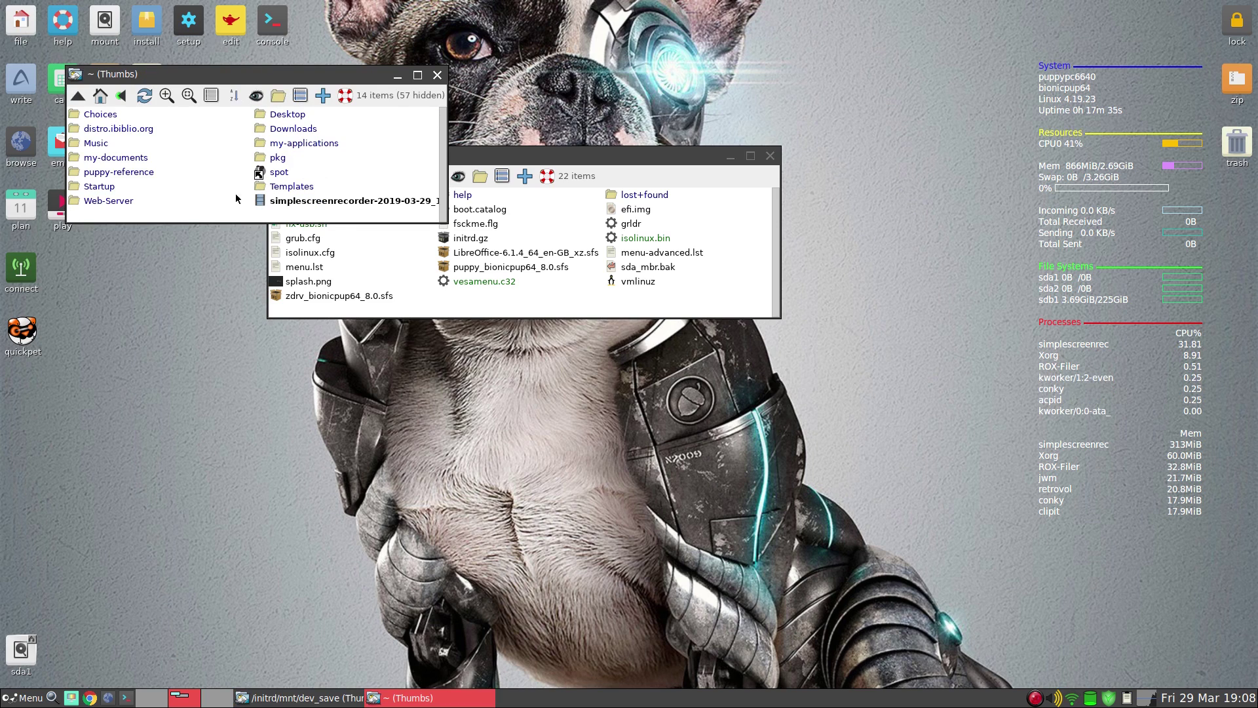
click(95, 144)
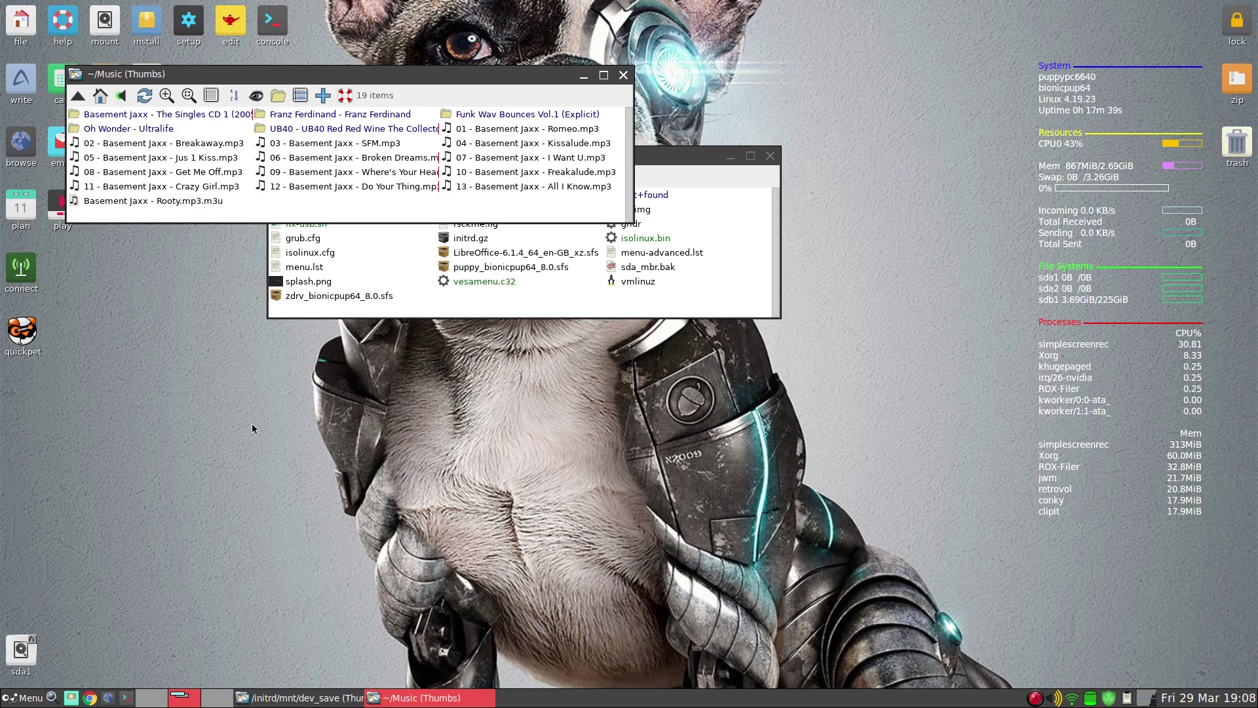
click(623, 76)
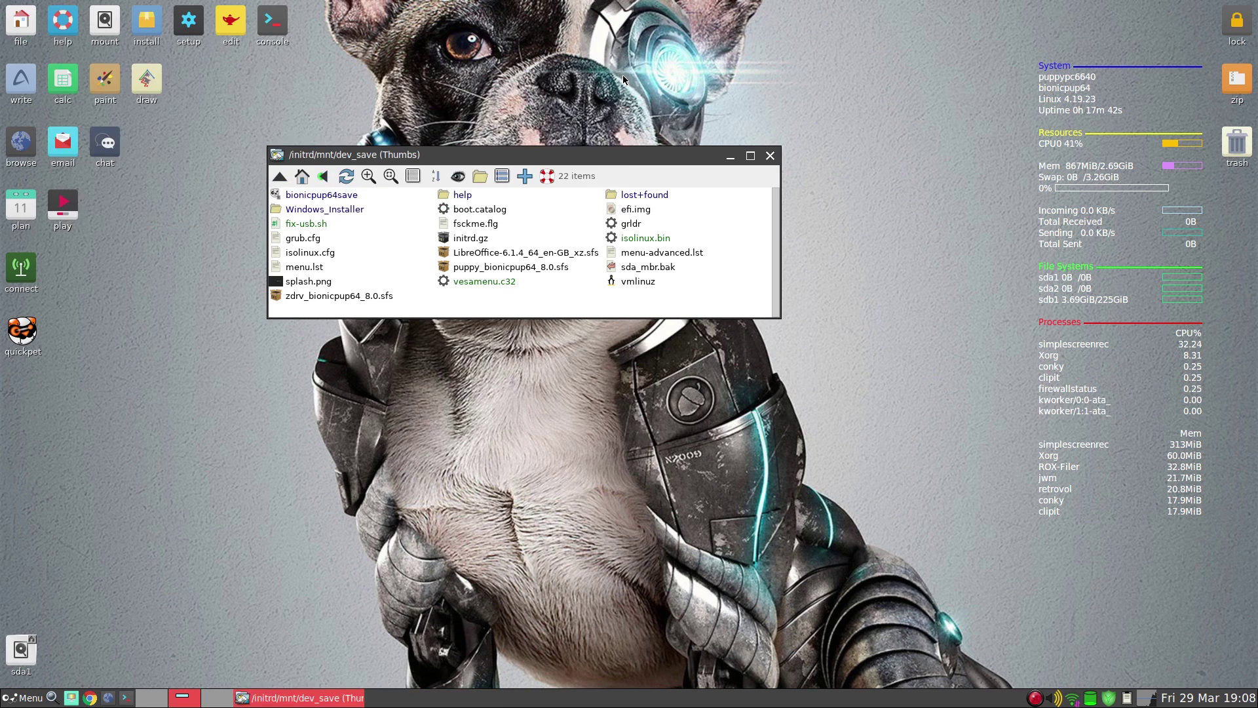
- Close the /initrd/mnt/dev_save ROX-Filer window
click(770, 157)
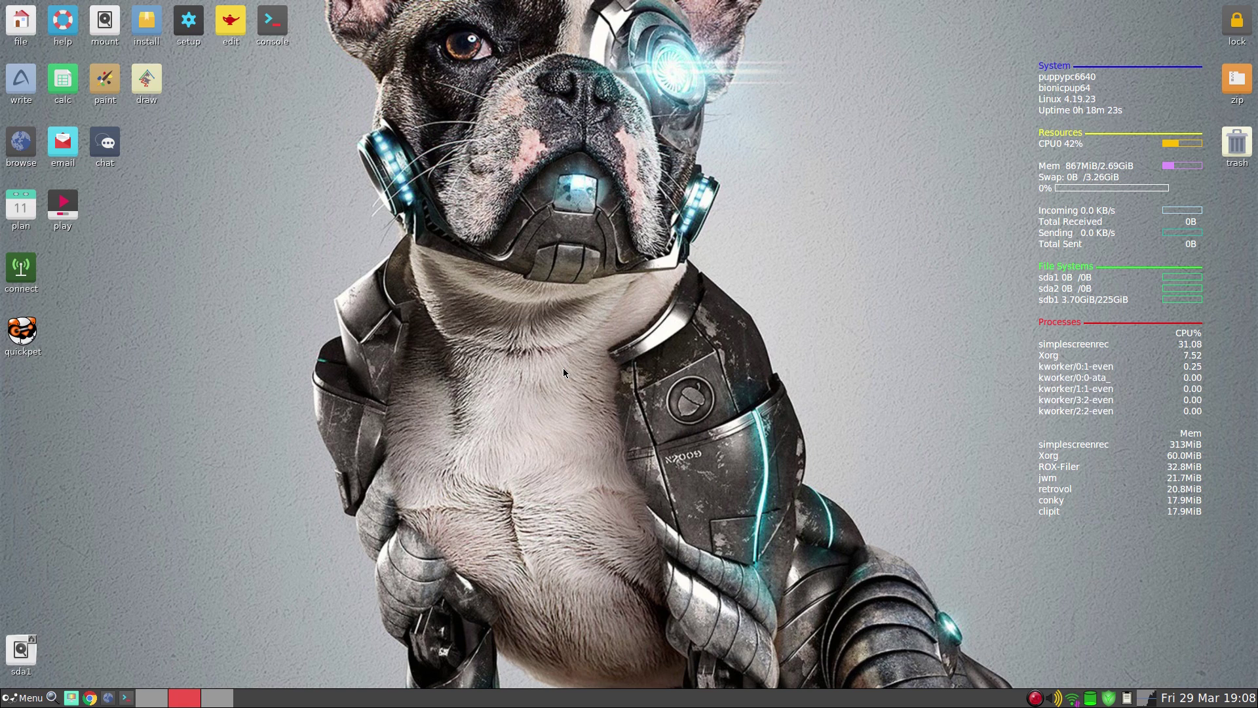
click(23, 697)
mouse_move(13, 488)
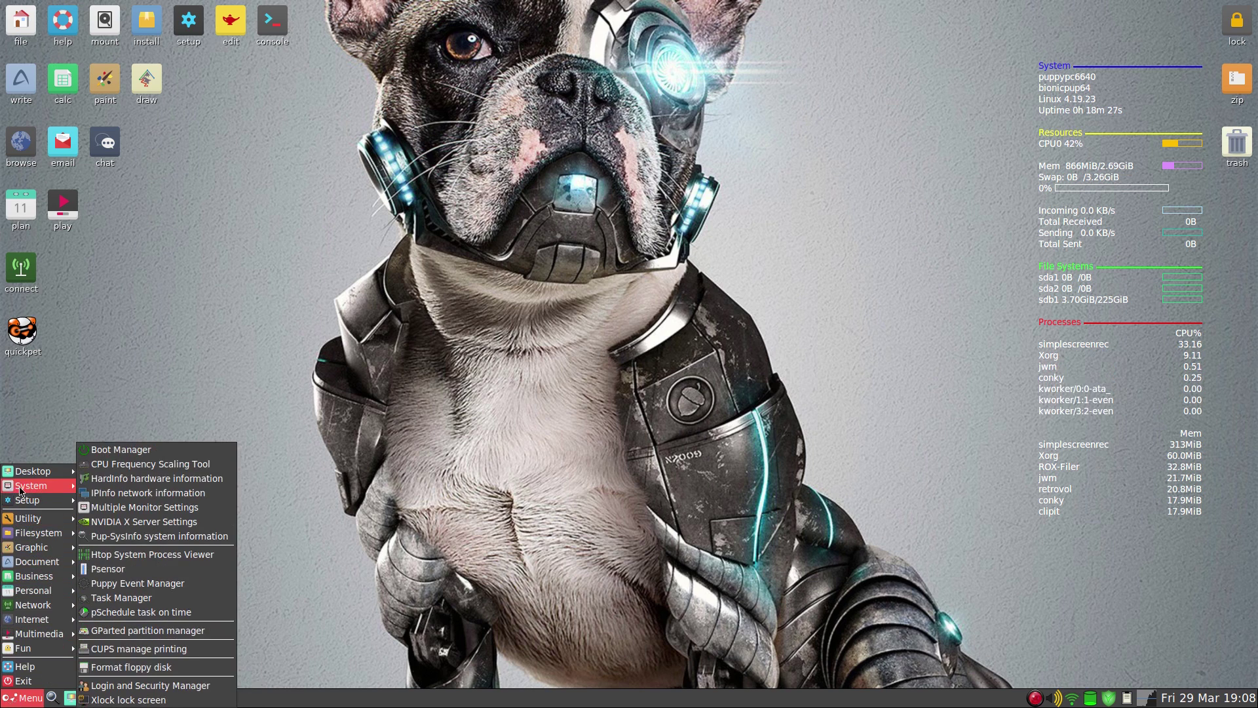
click(145, 635)
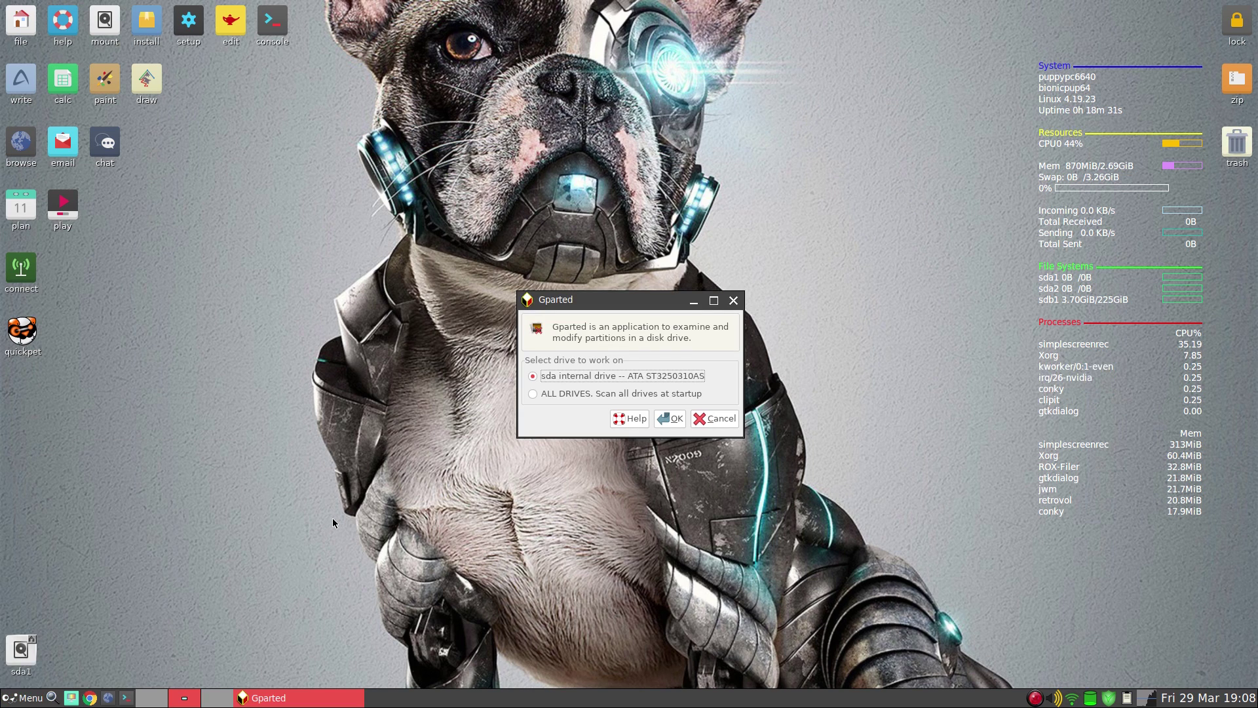
click(664, 422)
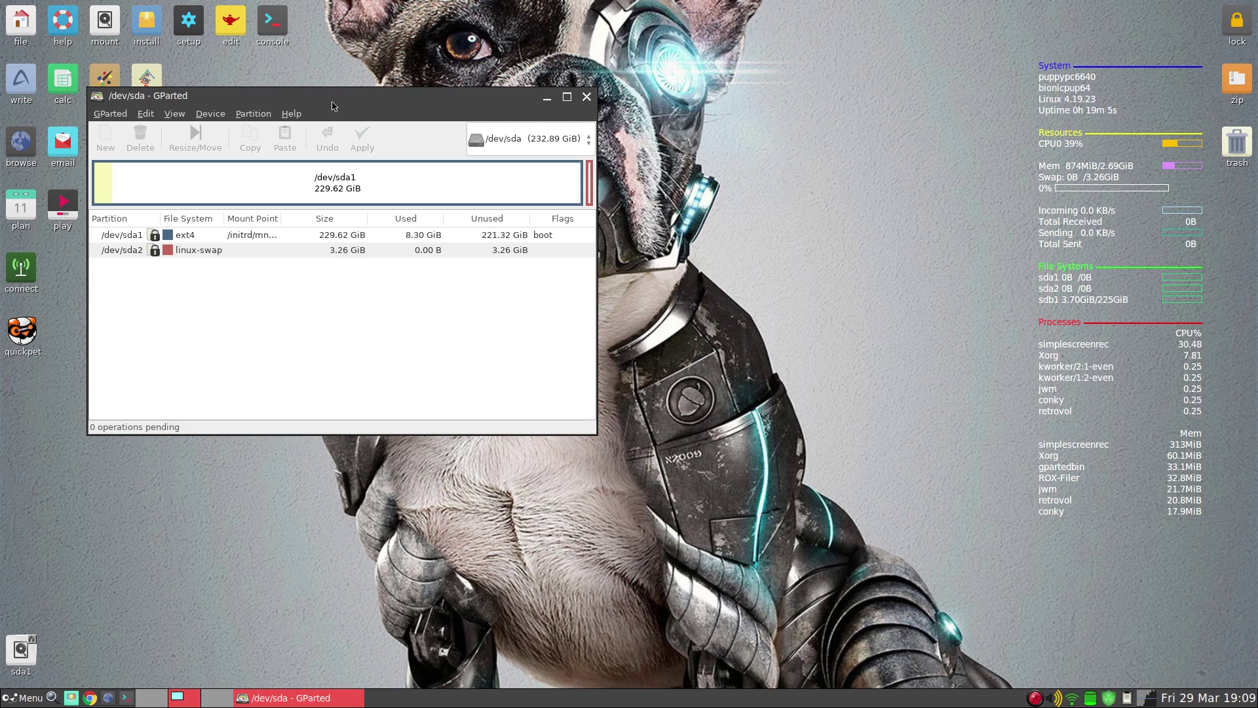
drag(333, 100, 450, 113)
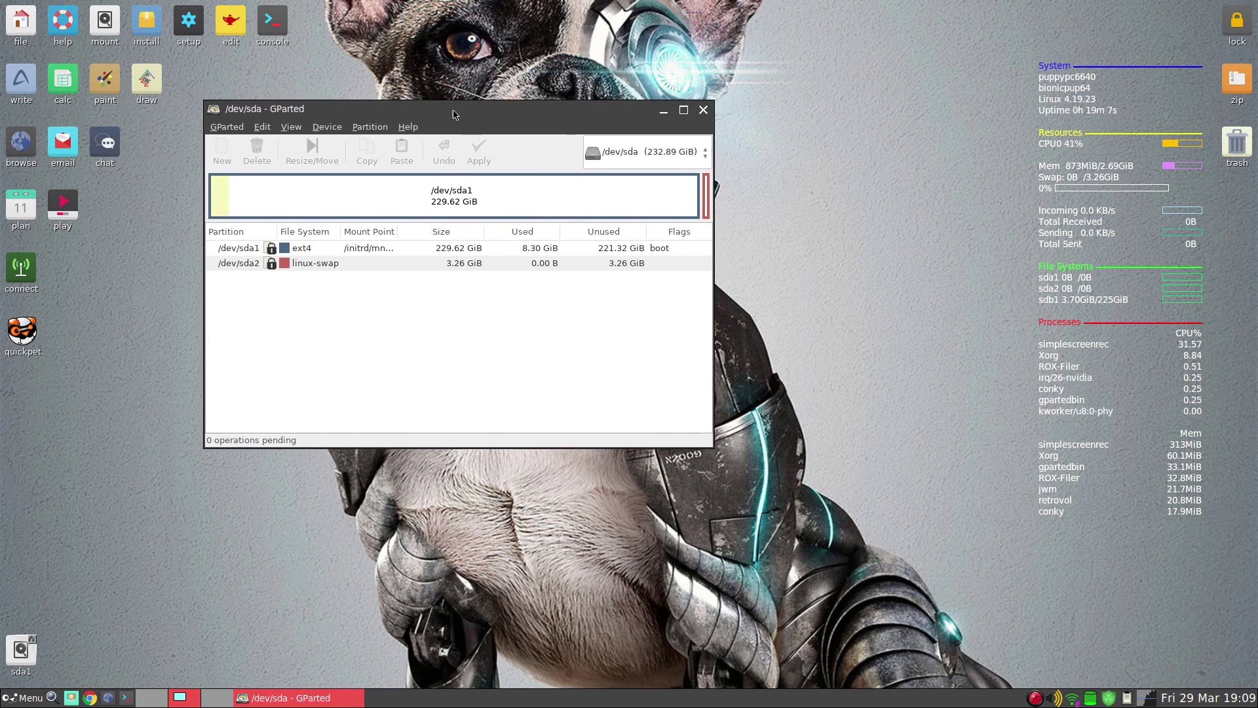
click(704, 112)
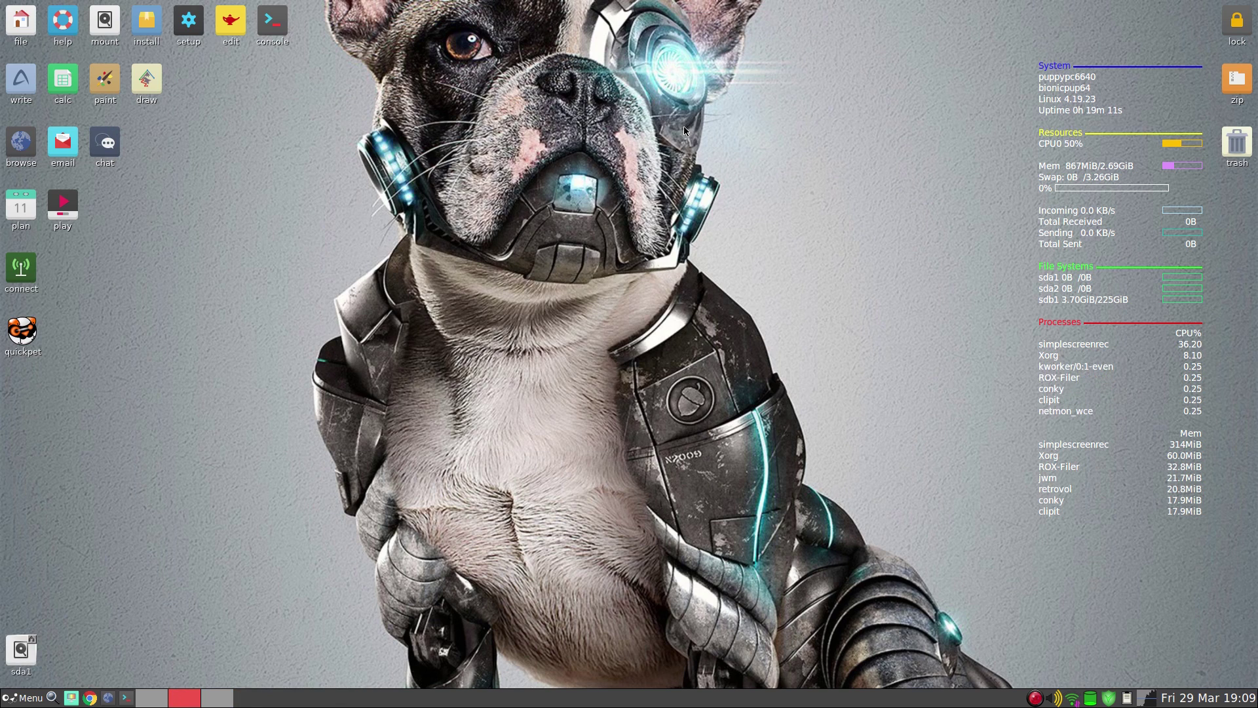
click(147, 24)
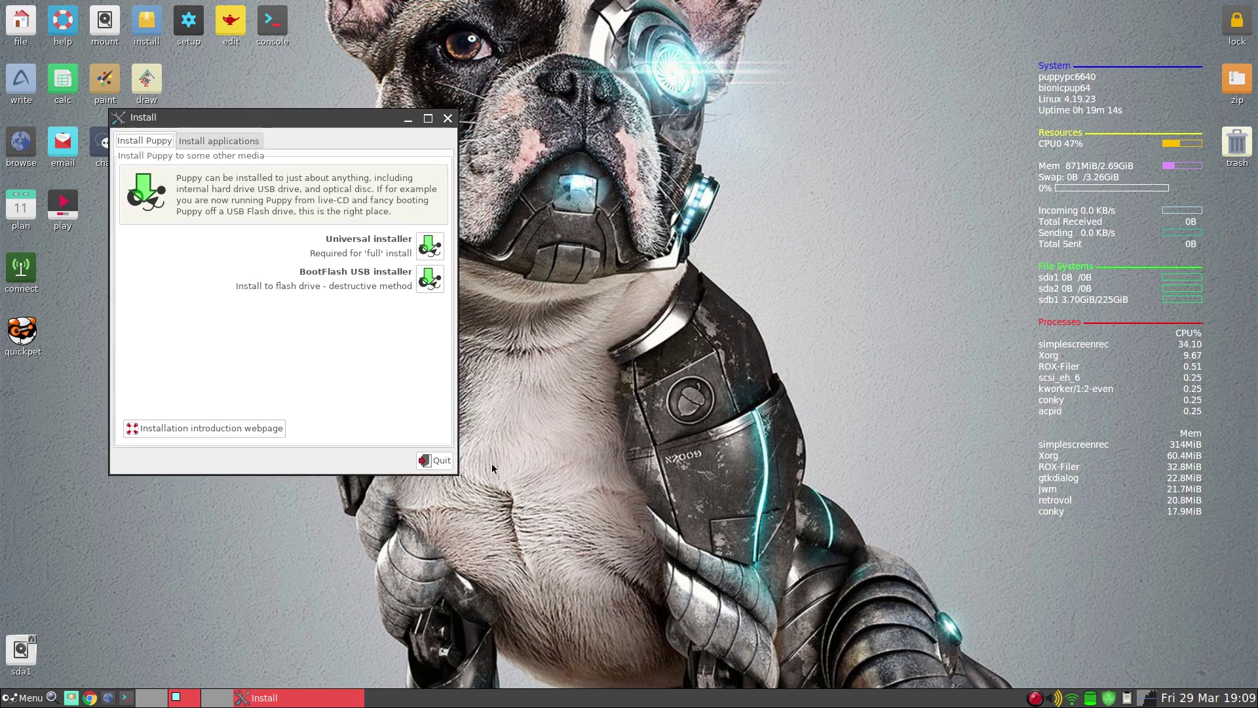
click(430, 246)
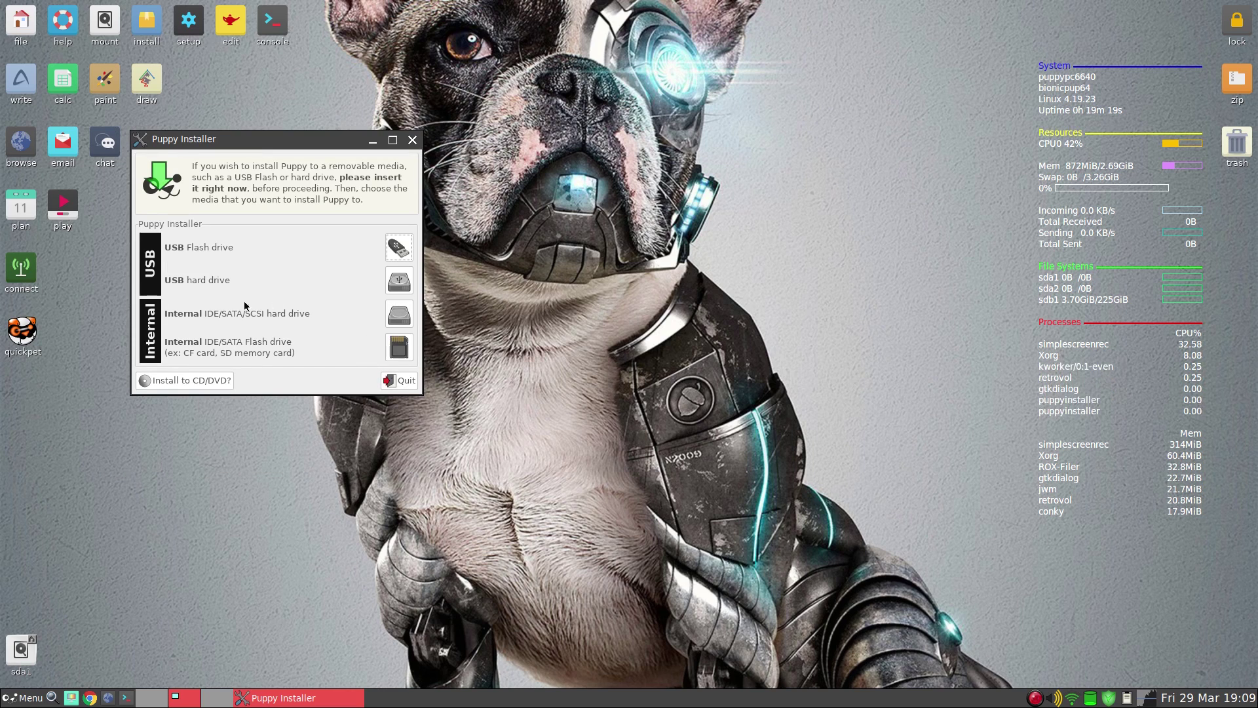
click(403, 321)
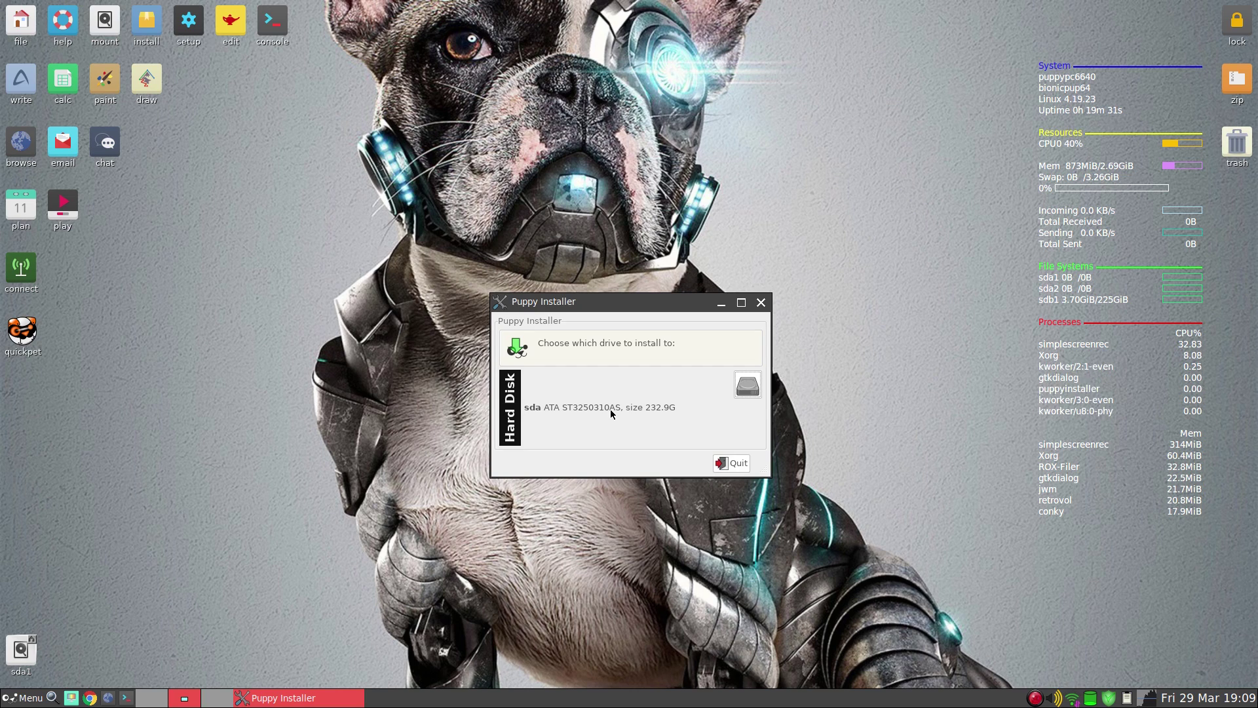
click(732, 463)
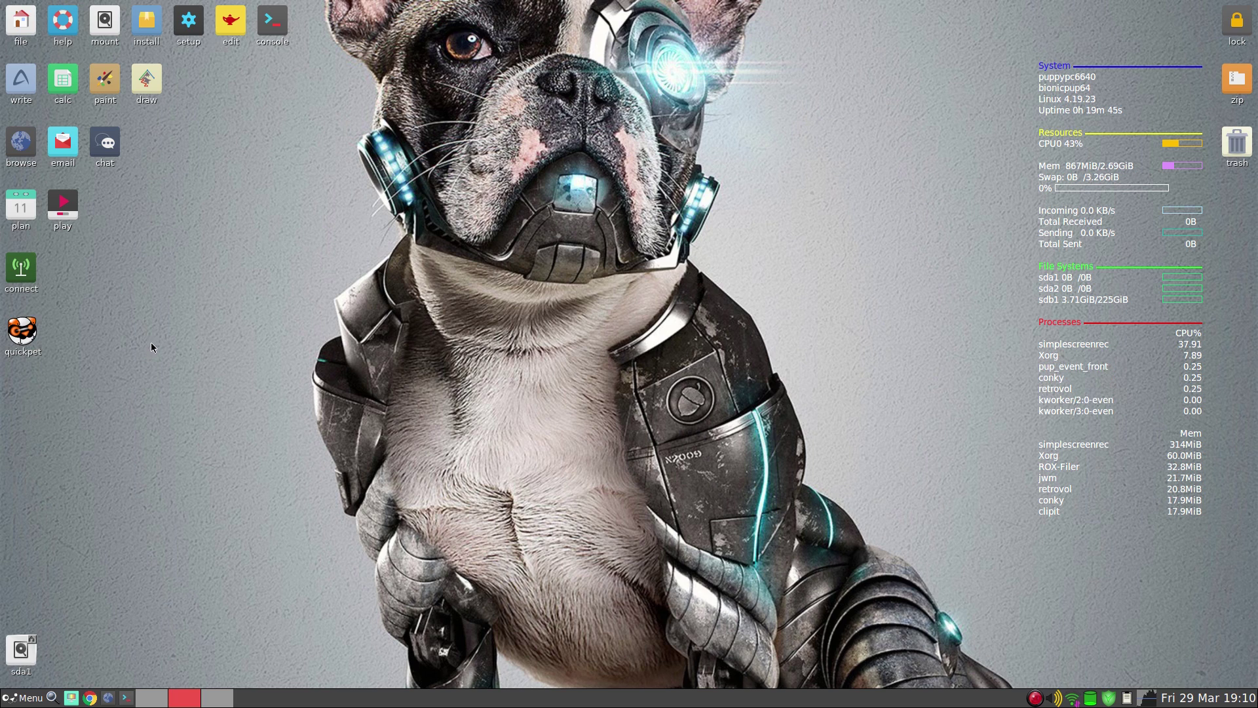
click(28, 698)
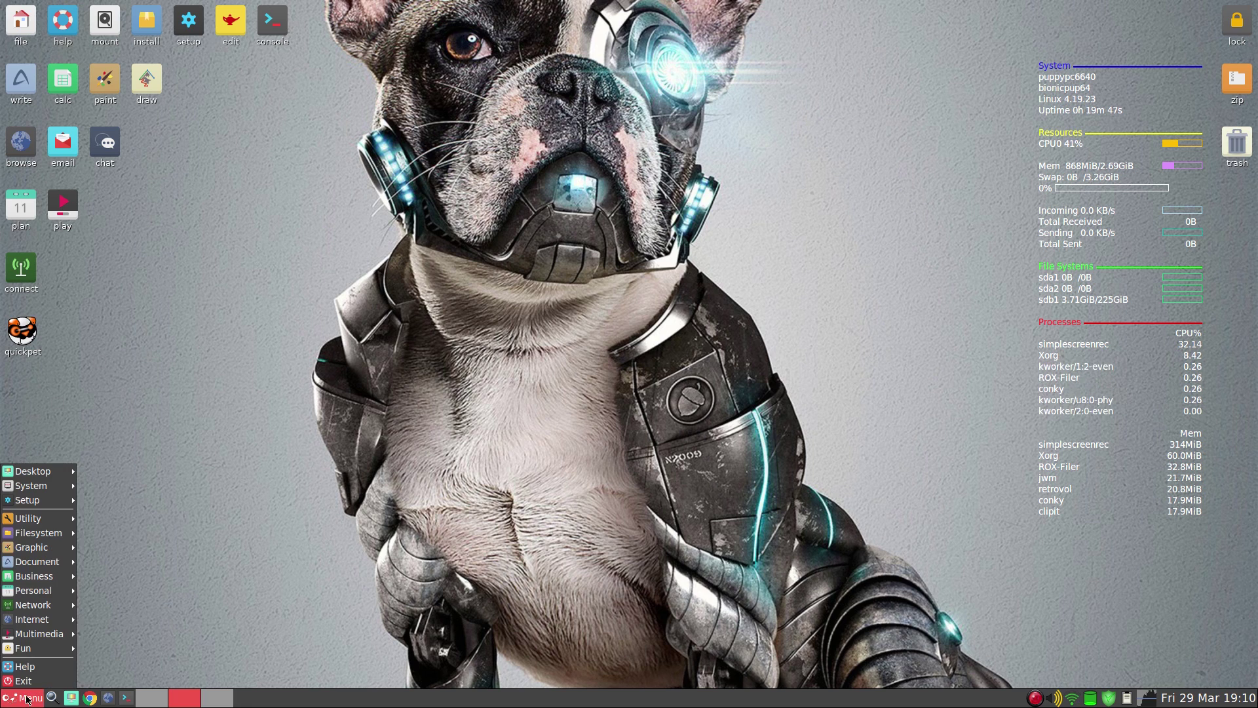
mouse_move(40, 579)
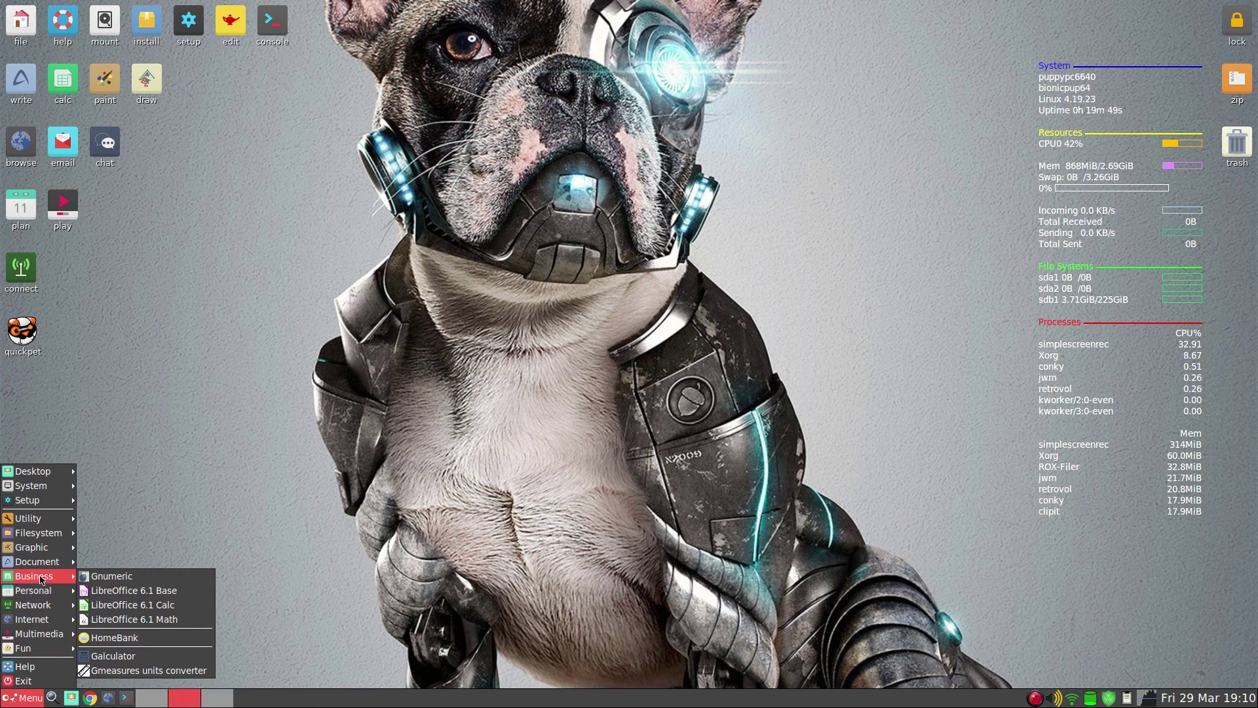
mouse_move(42, 502)
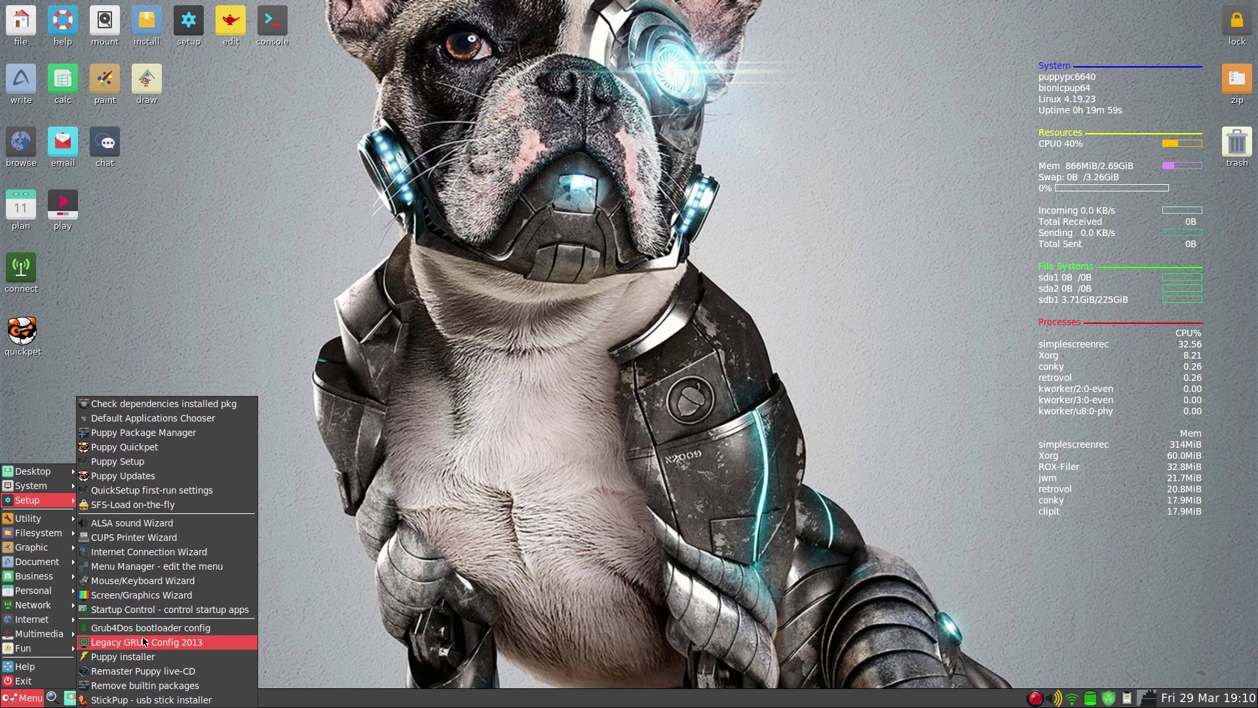
click(356, 506)
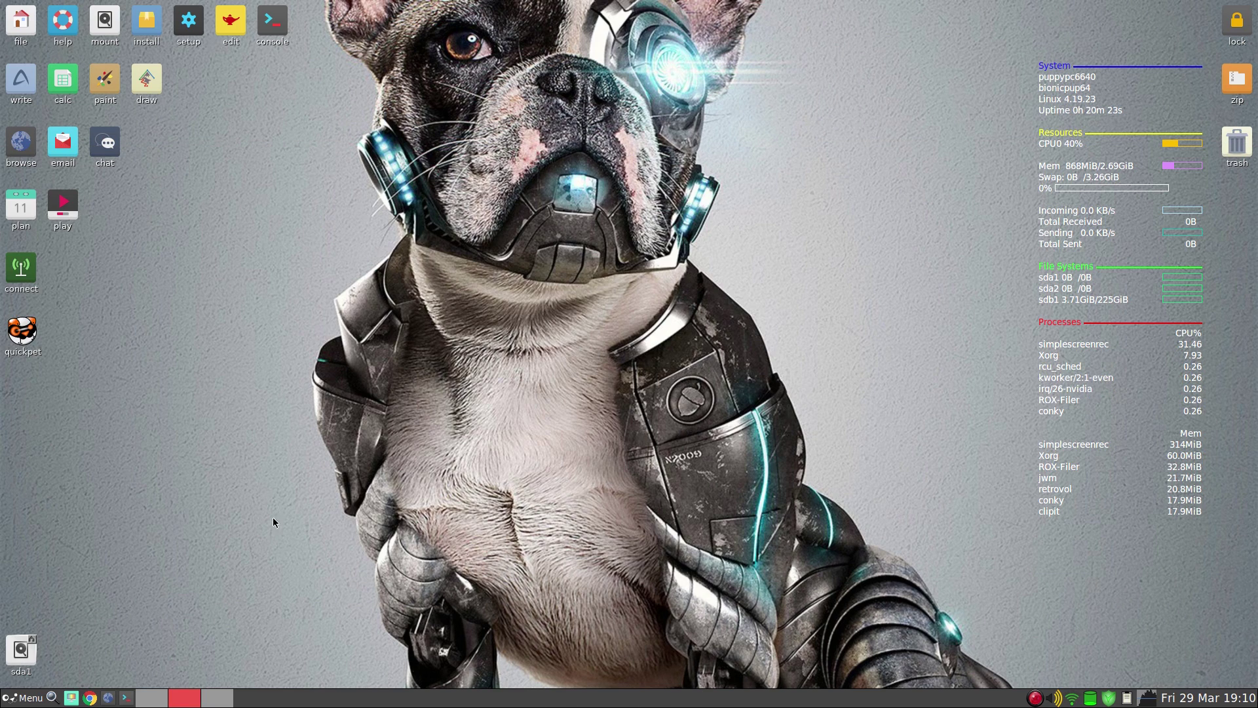
- Launch Quickpet and view its Drivers list: nvidia 410, broadcom wl and 1570 PCIe webcam
click(21, 334)
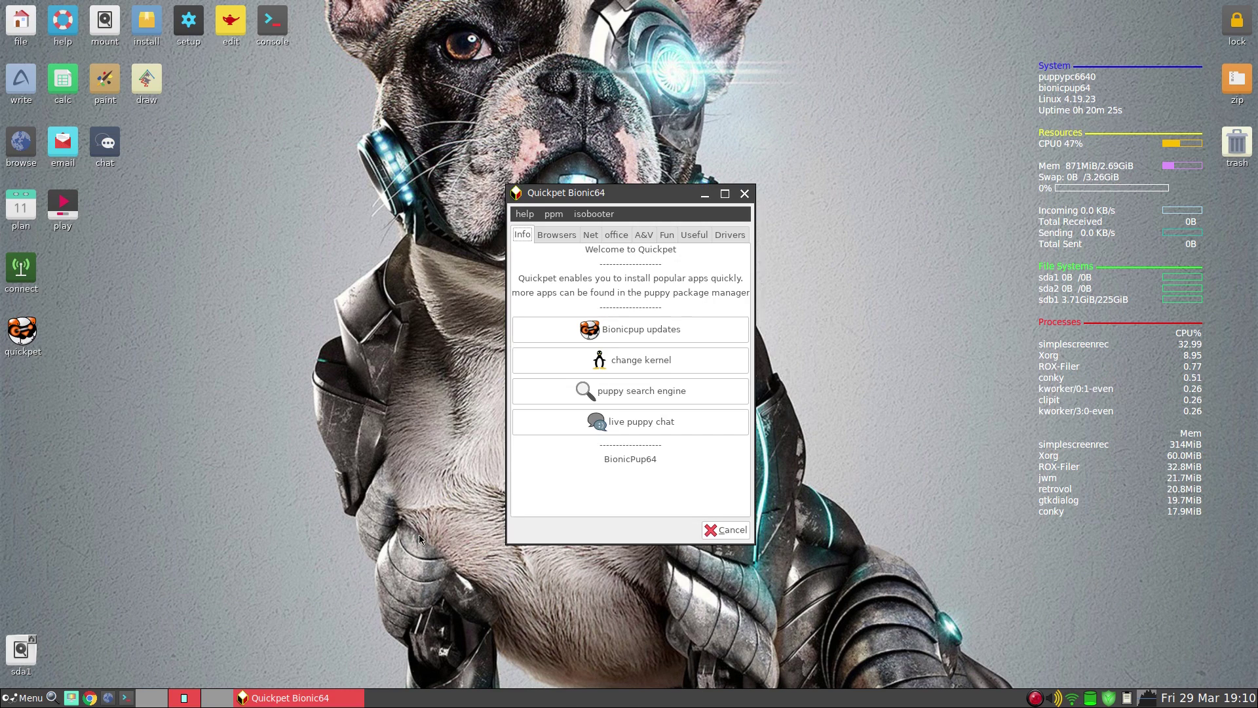
click(721, 237)
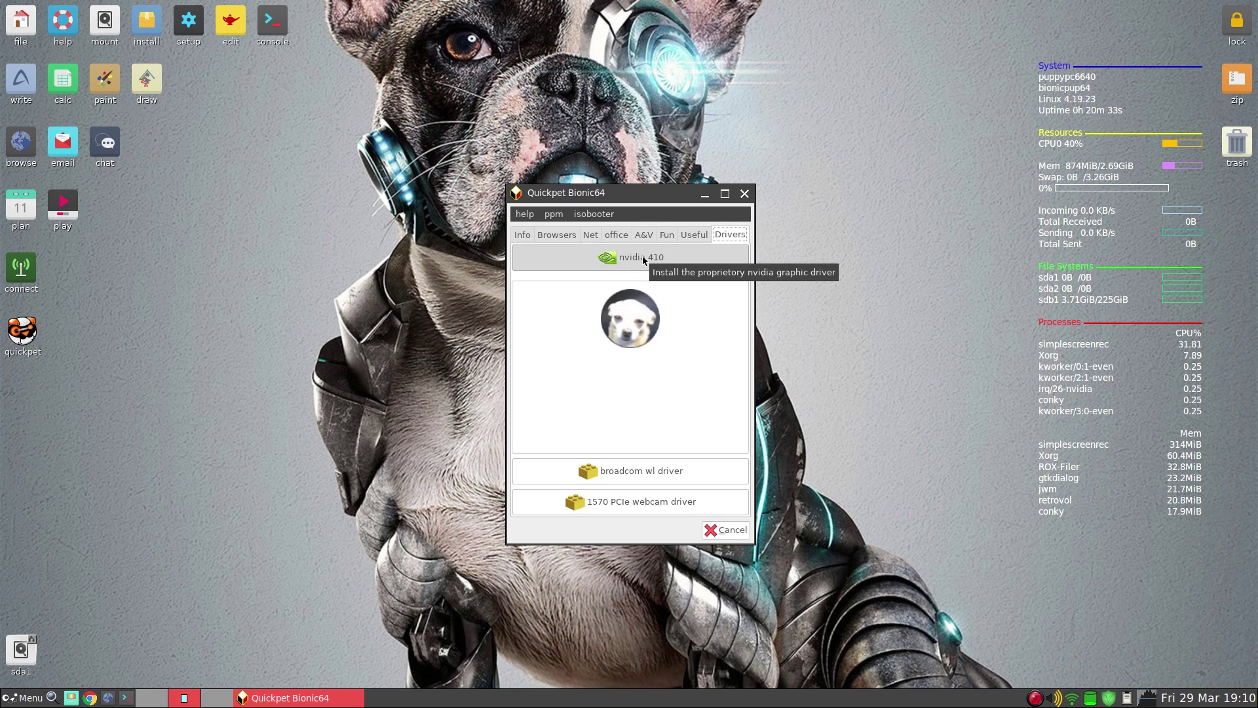
- Cancel Quickpet and launch Puppy Package Manager via the install icon's Install applications options
click(727, 531)
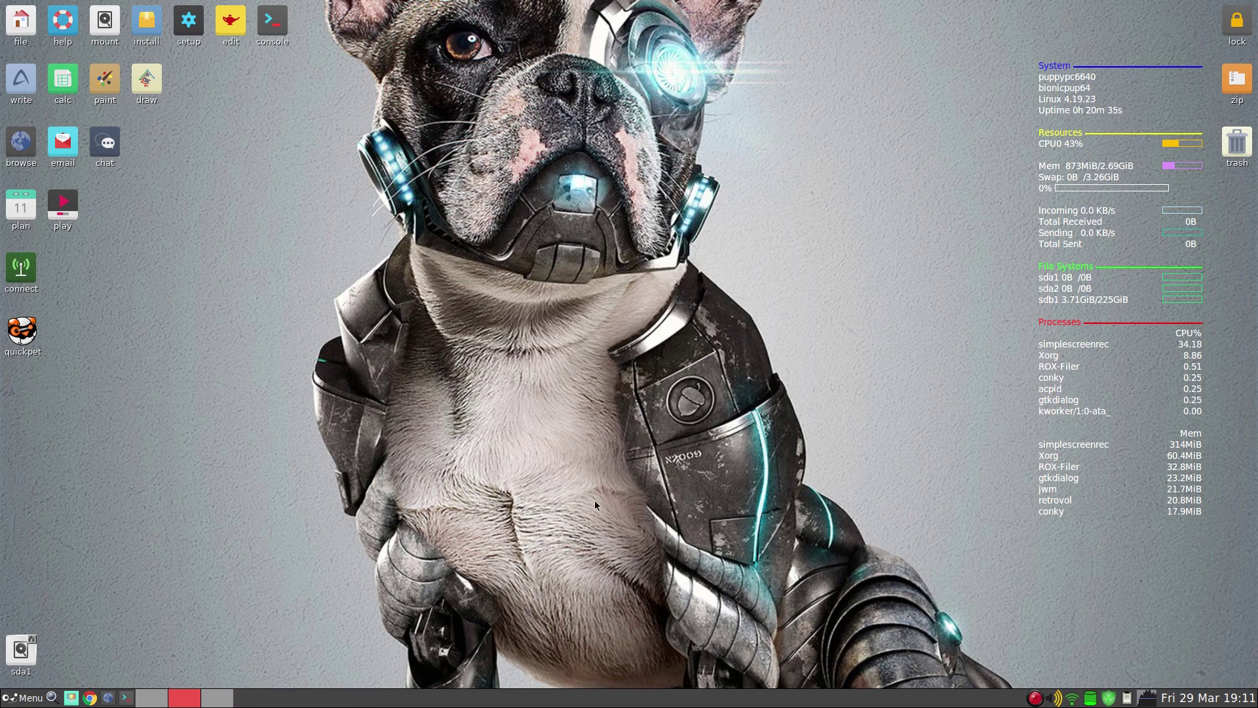
click(147, 23)
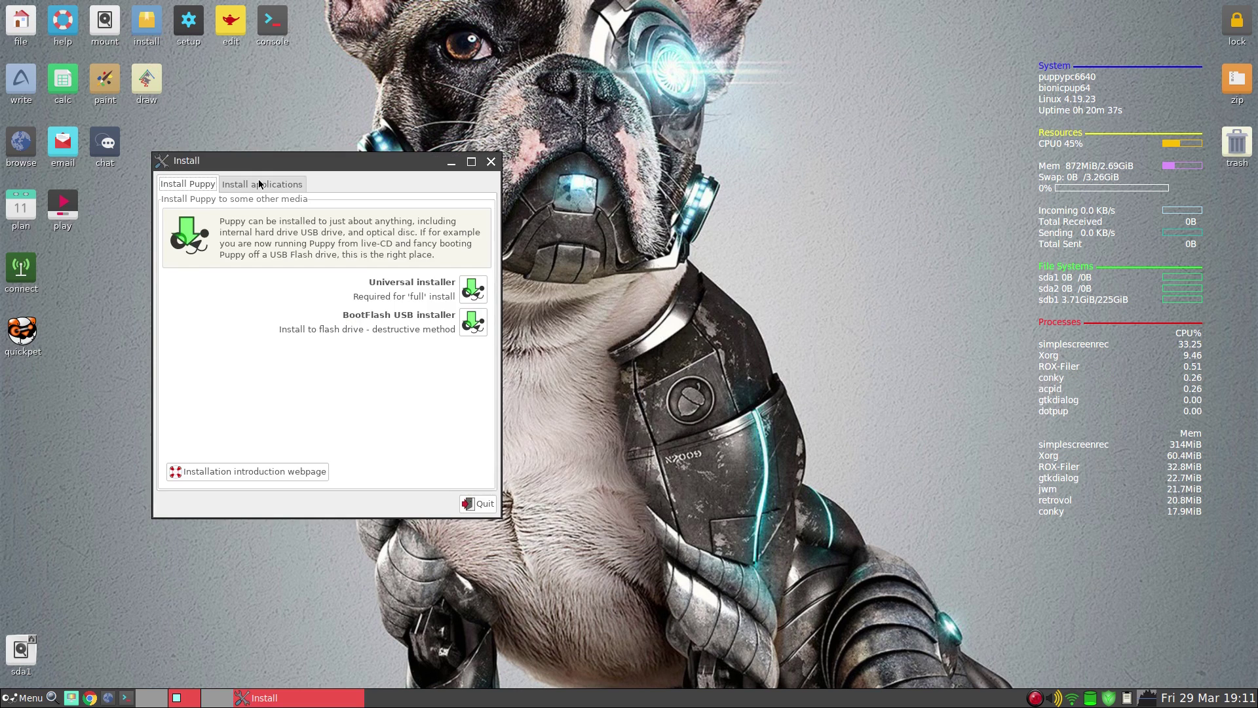
click(261, 185)
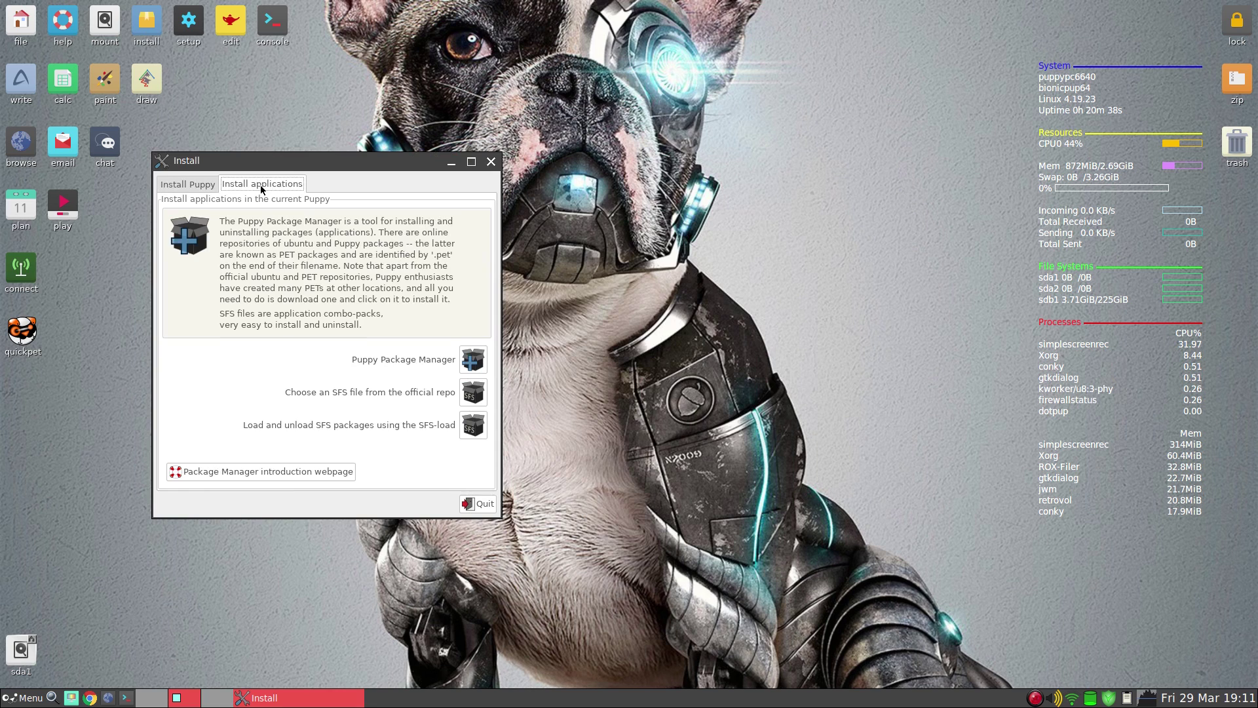
click(473, 361)
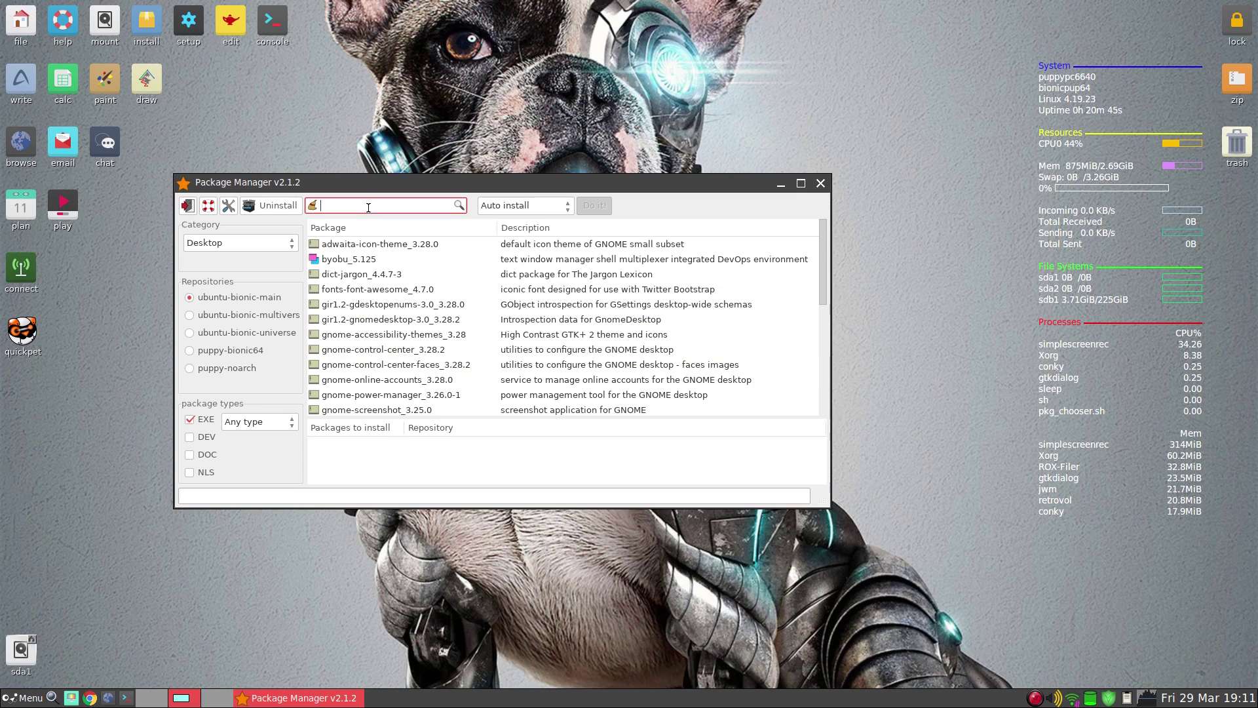
- Search the repositories for 'nvidia', scroll through the results, then close Package Manager
text(nvidi)
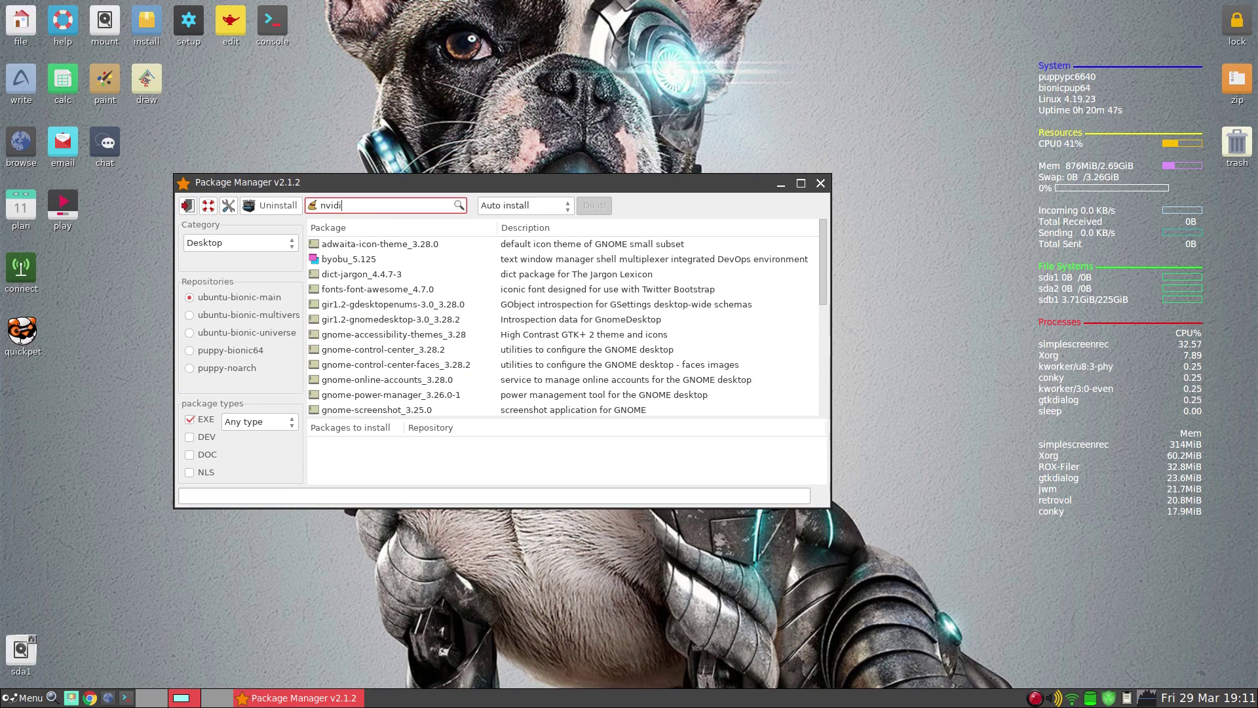
text(a)
key(Return)
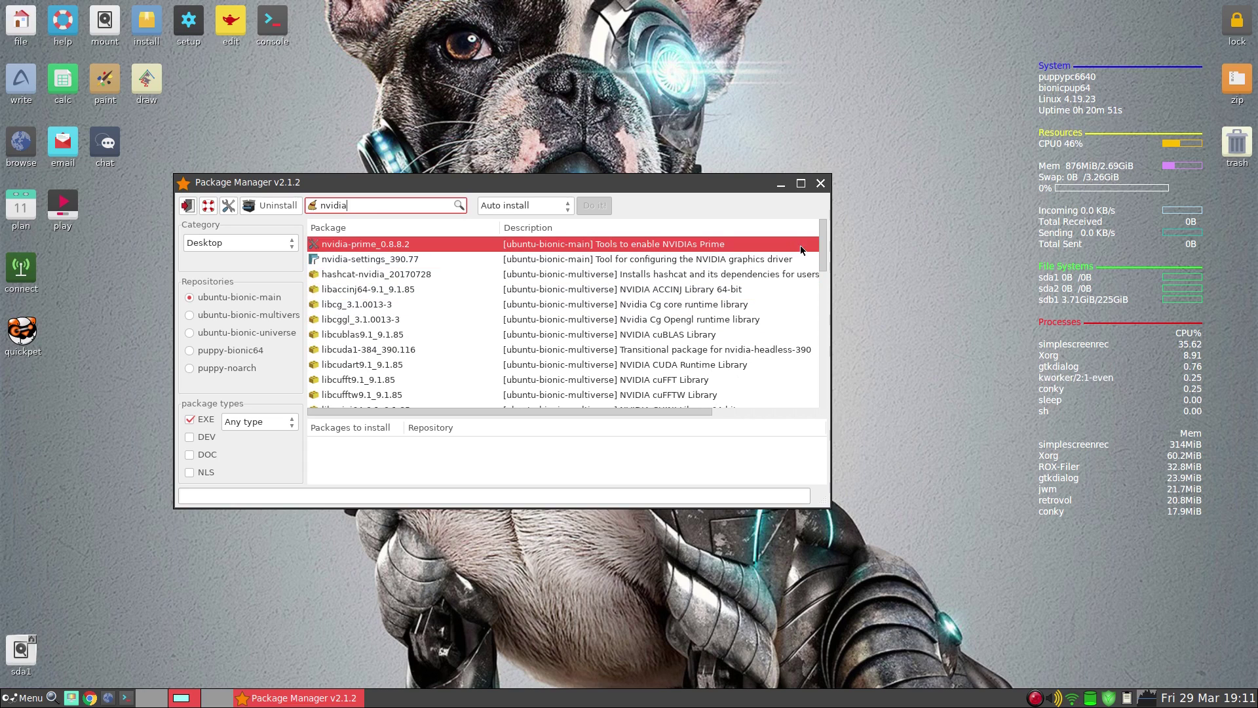
drag(823, 263, 823, 400)
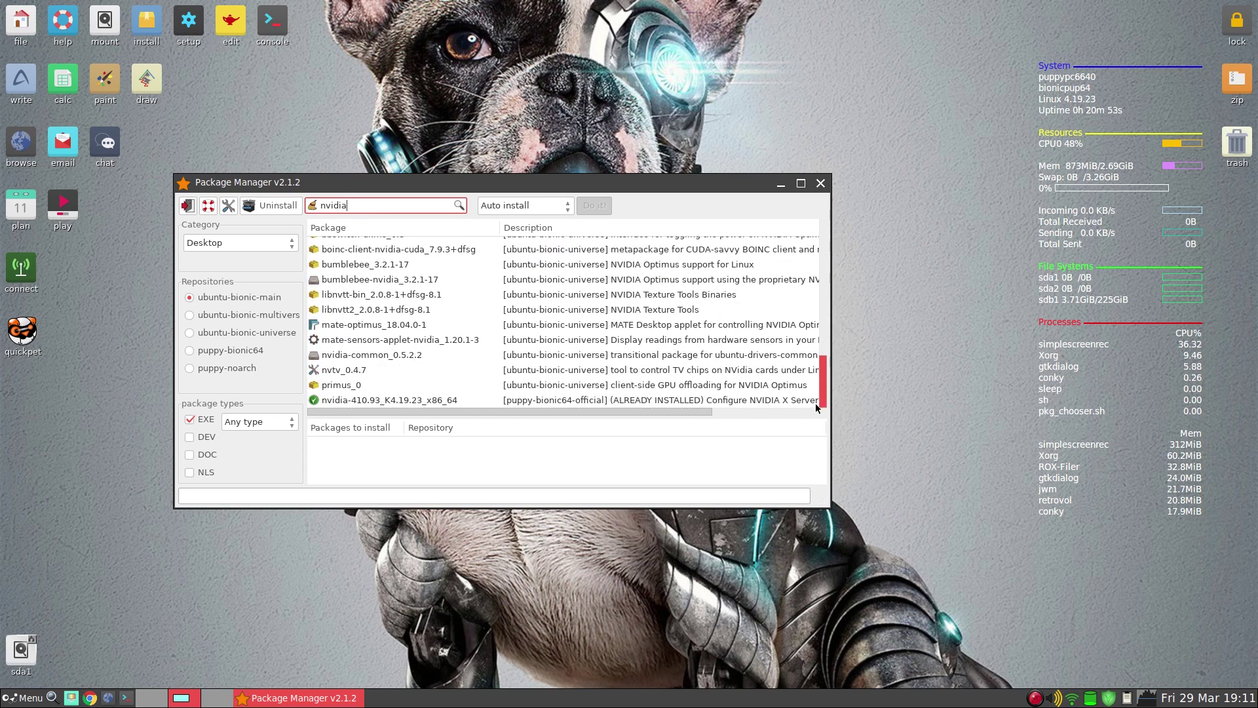
click(820, 184)
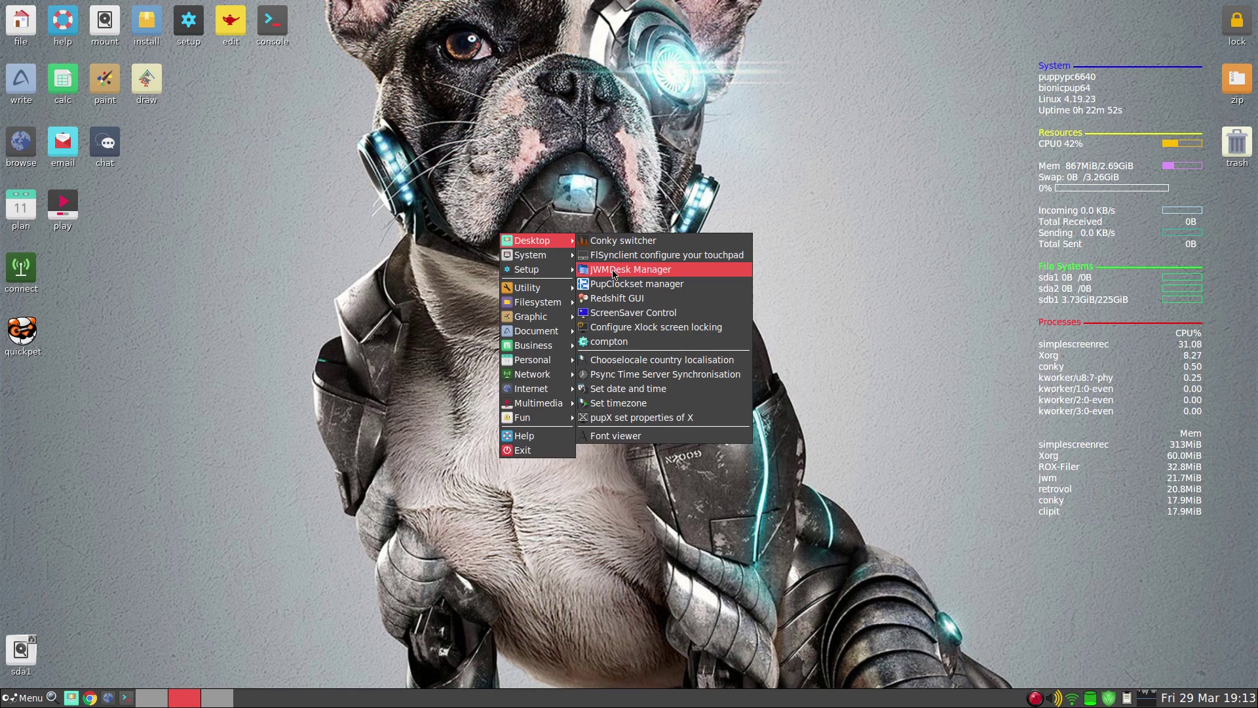
- Open JWMDesk Manager, move its window up and right, and launch Quickpet
click(613, 274)
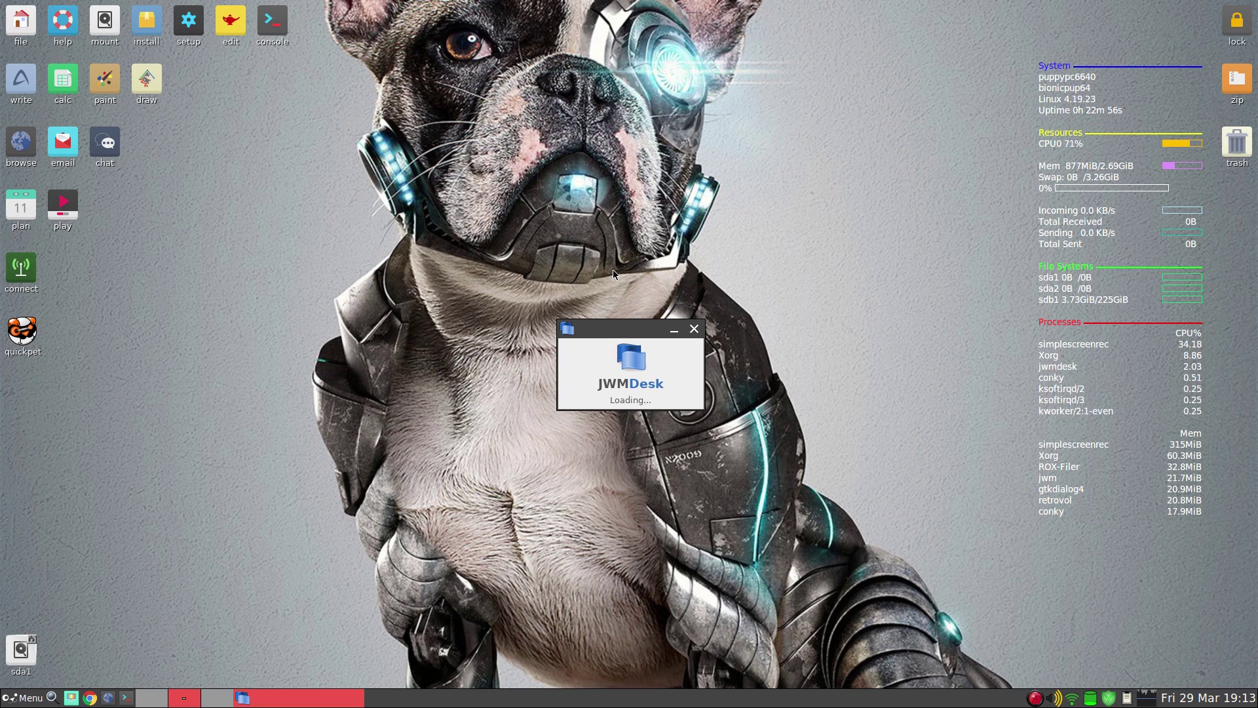
drag(685, 175, 770, 108)
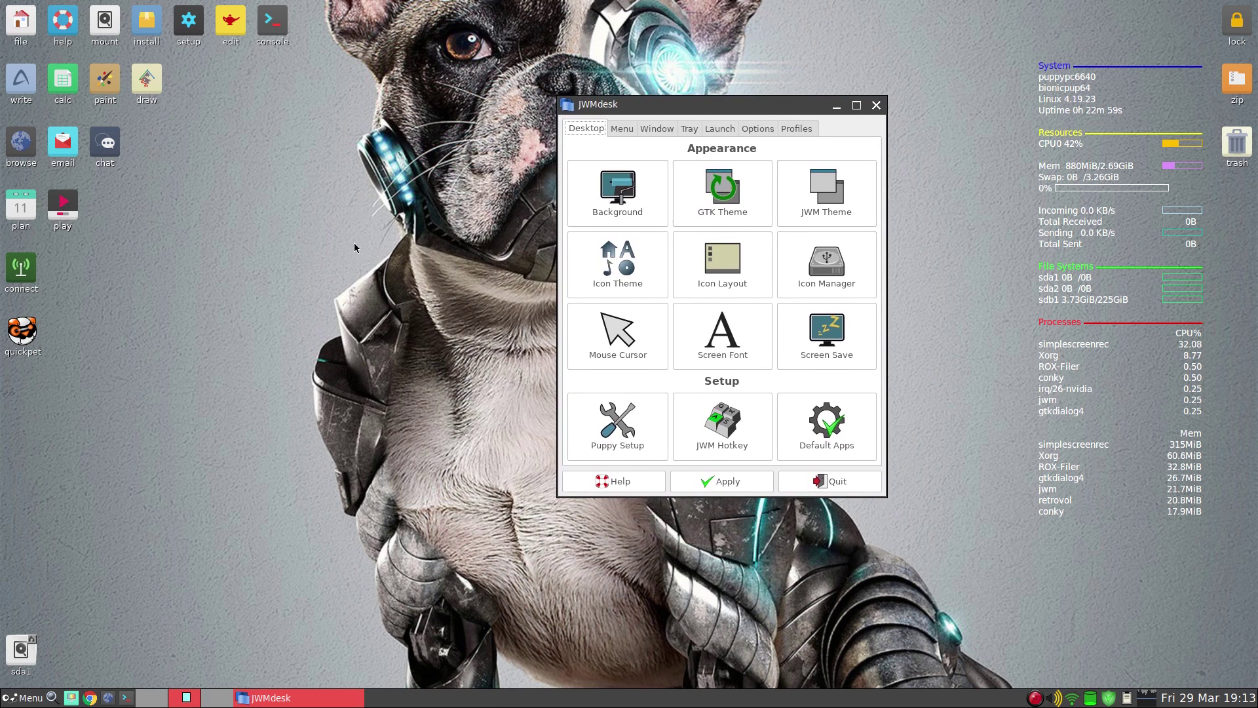
click(29, 334)
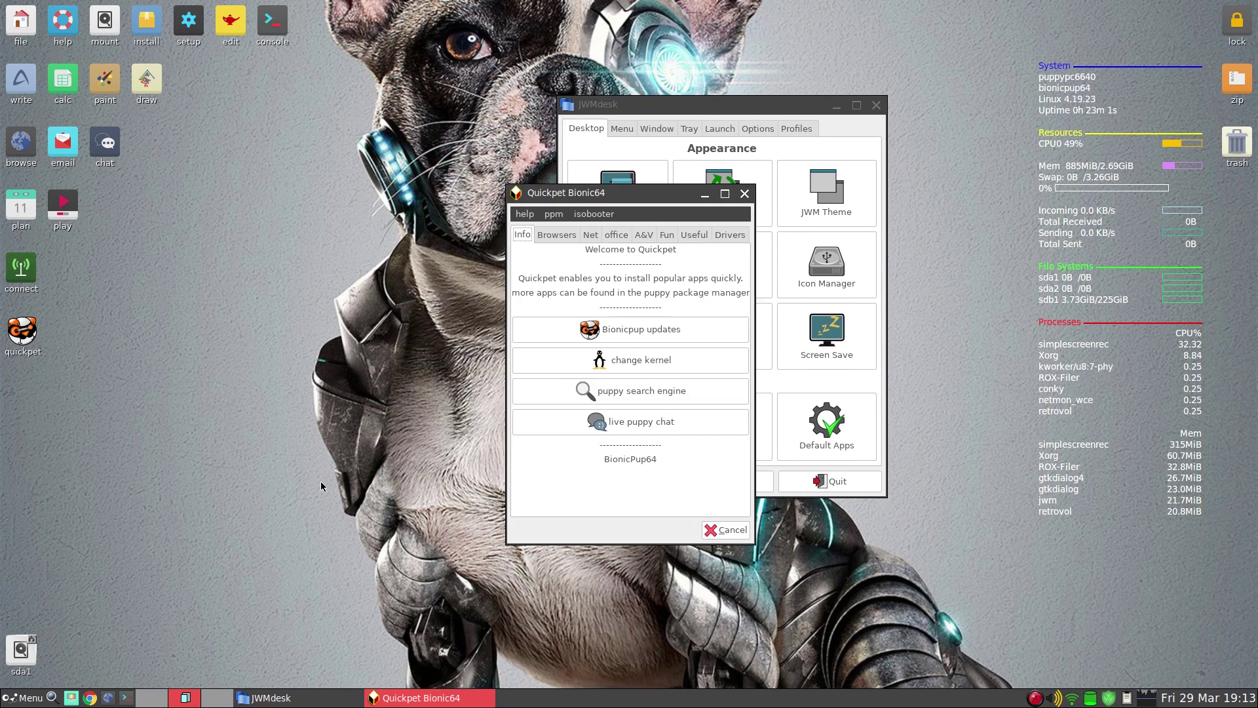
- Request libreoffice from Quickpet's office packages to bring up the SFS Downloader file list
click(616, 236)
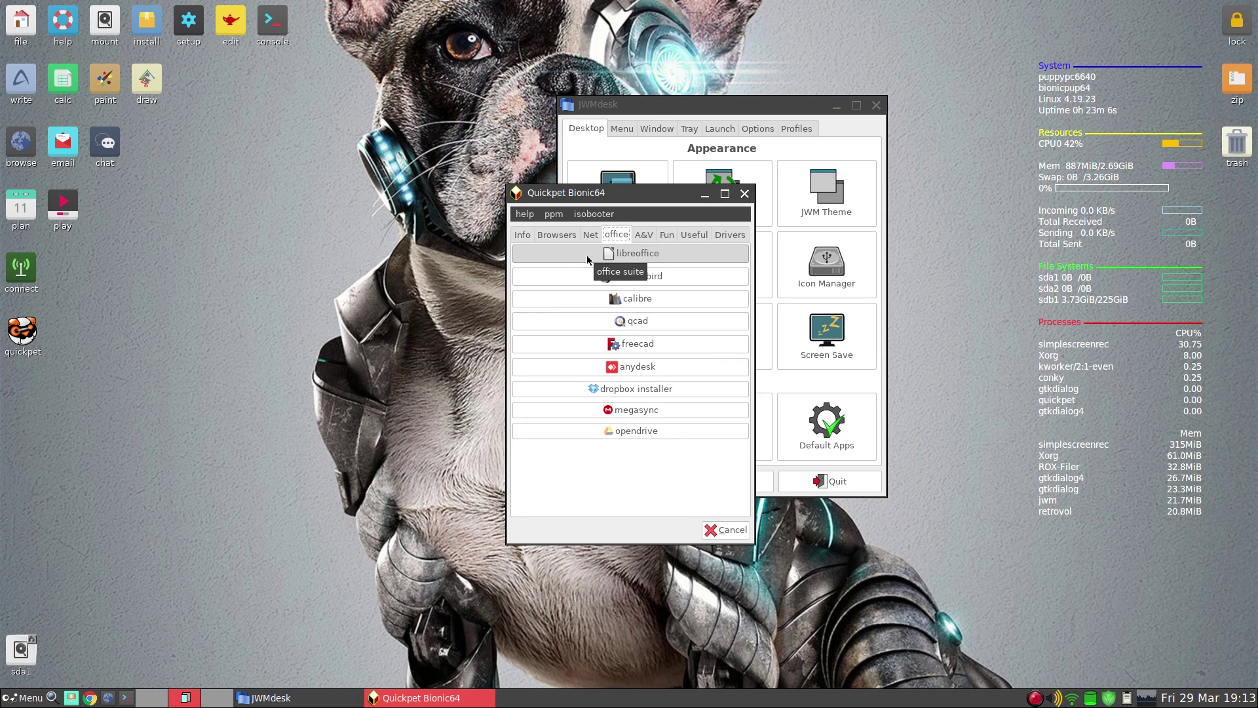
click(588, 254)
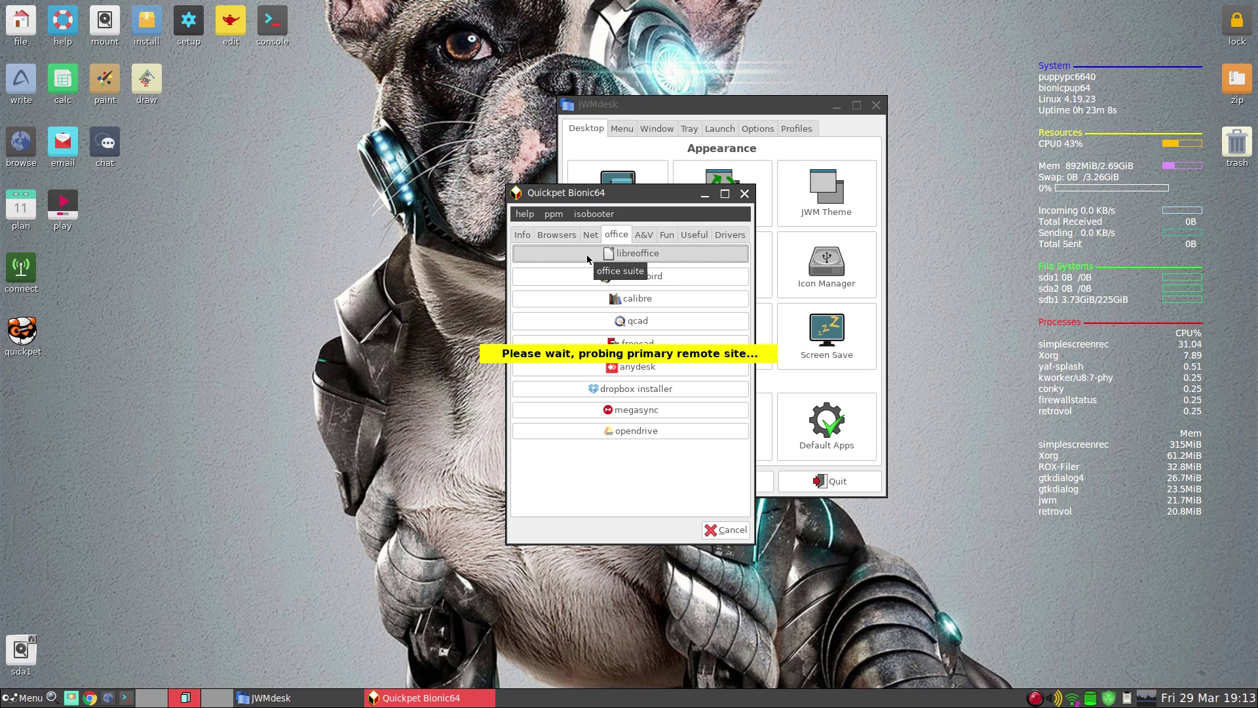
drag(653, 201, 362, 156)
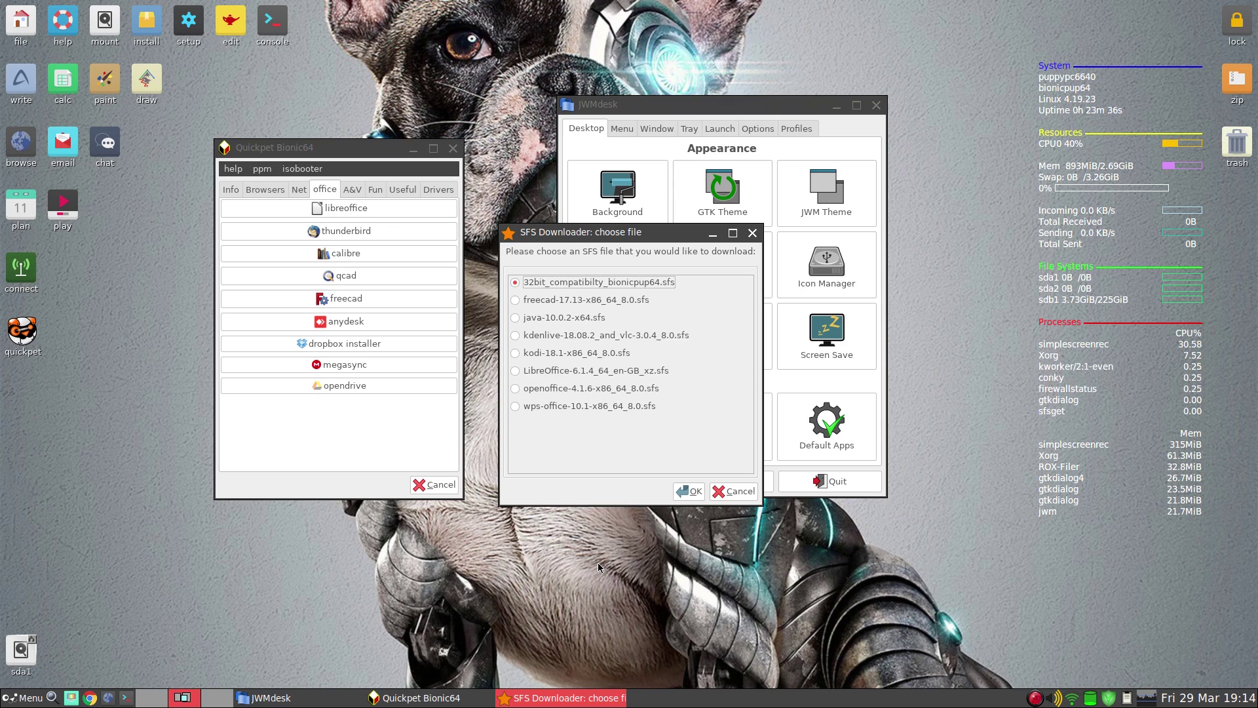
- Cancel the SFS Downloader and Quickpet, then open JWMDesk's Default Applications Chooser
click(730, 493)
click(426, 485)
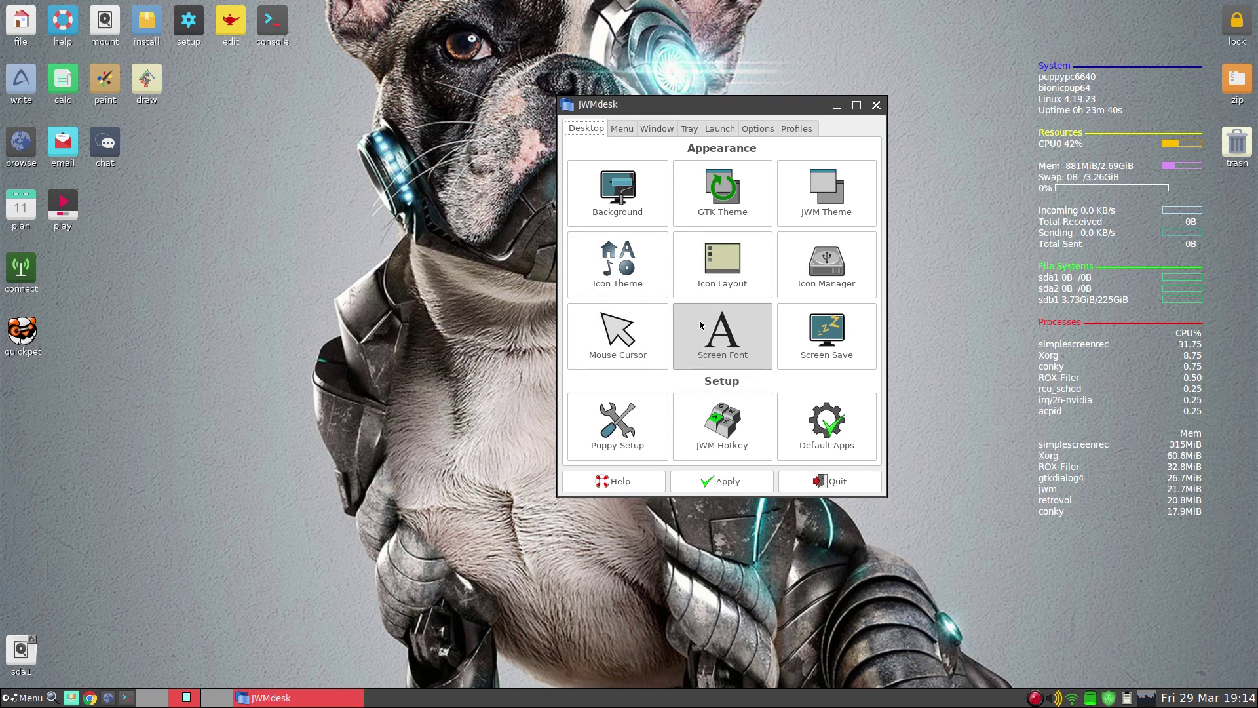
click(826, 437)
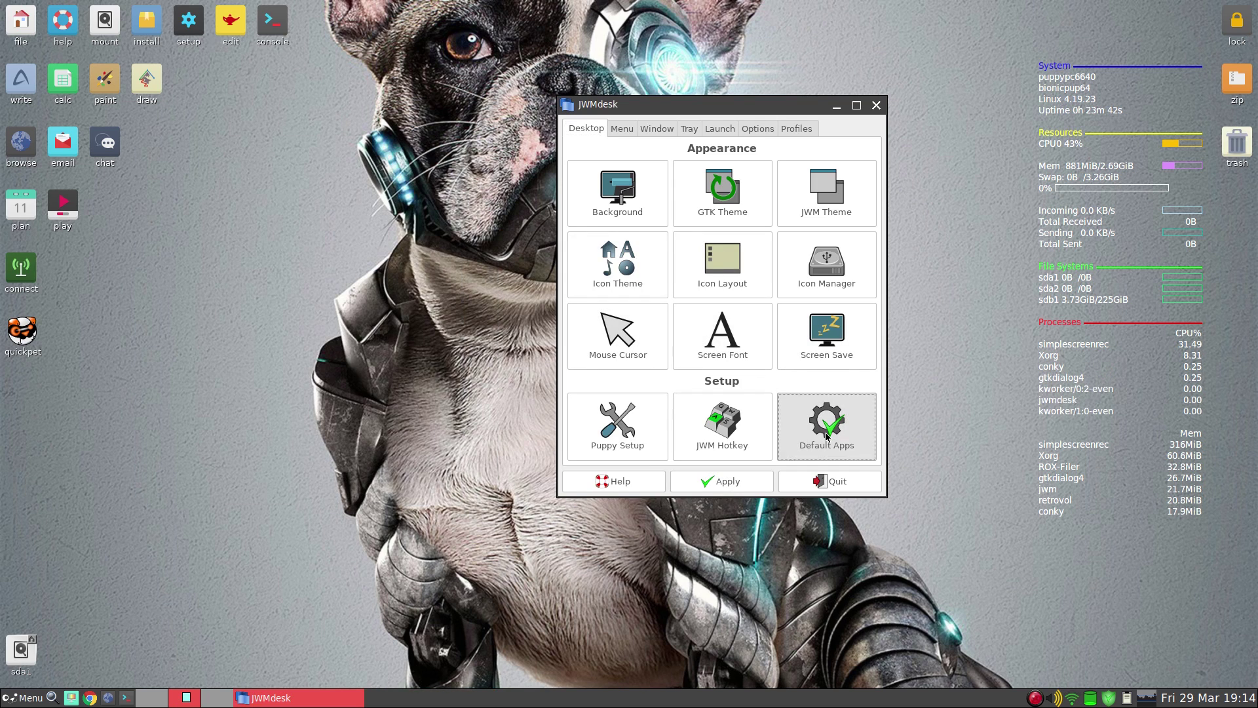
drag(632, 309, 335, 174)
- Keep libreoffice6.1 --calc and --writer as spreadsheet and word processor defaults, then close
click(308, 229)
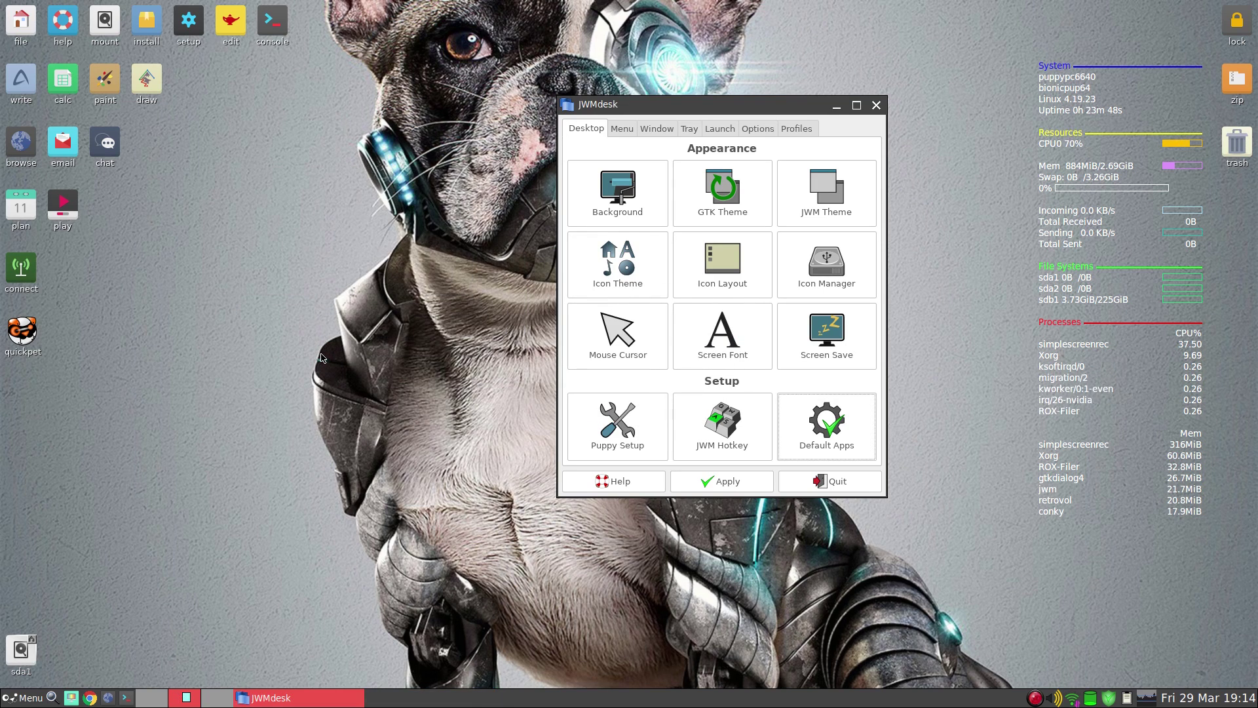
drag(395, 202, 324, 147)
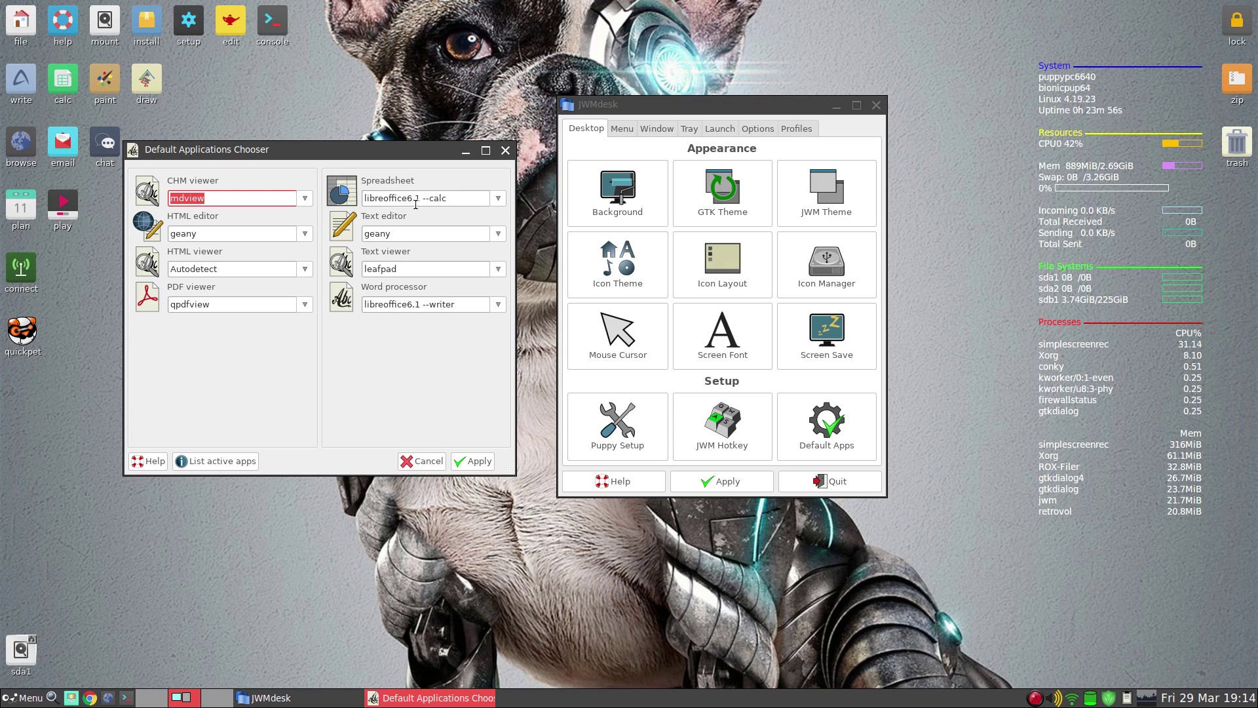
click(495, 201)
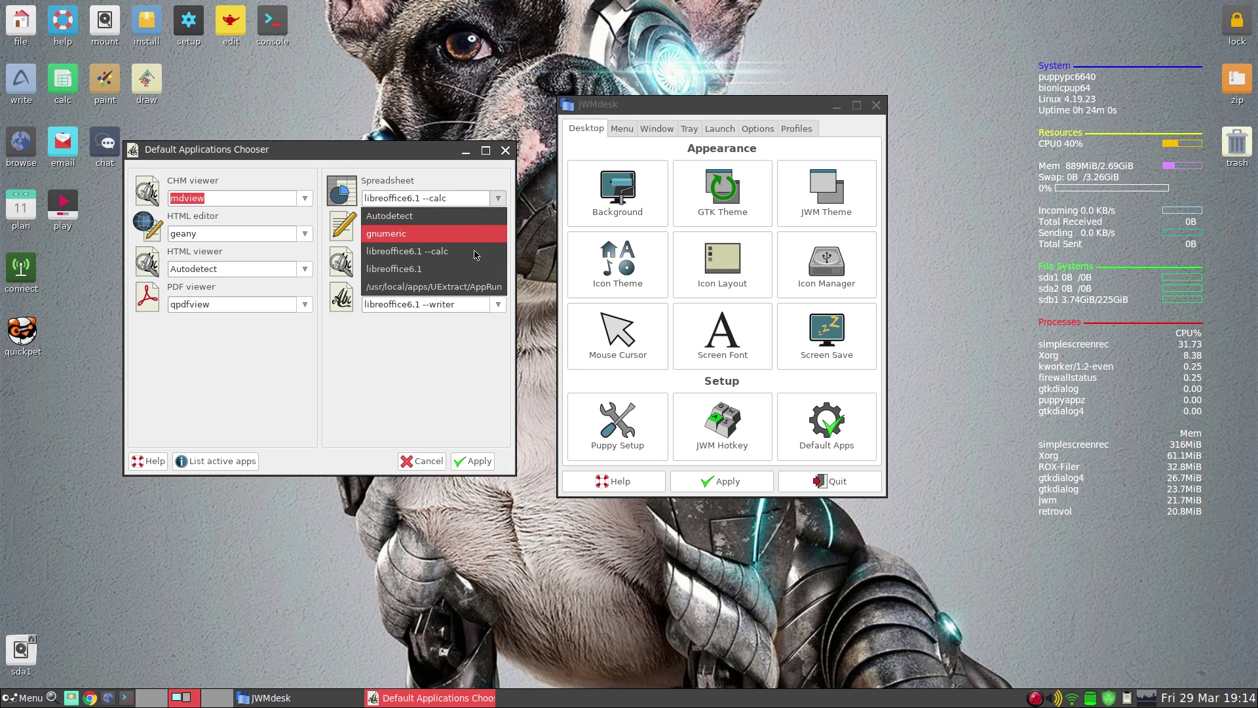
click(469, 354)
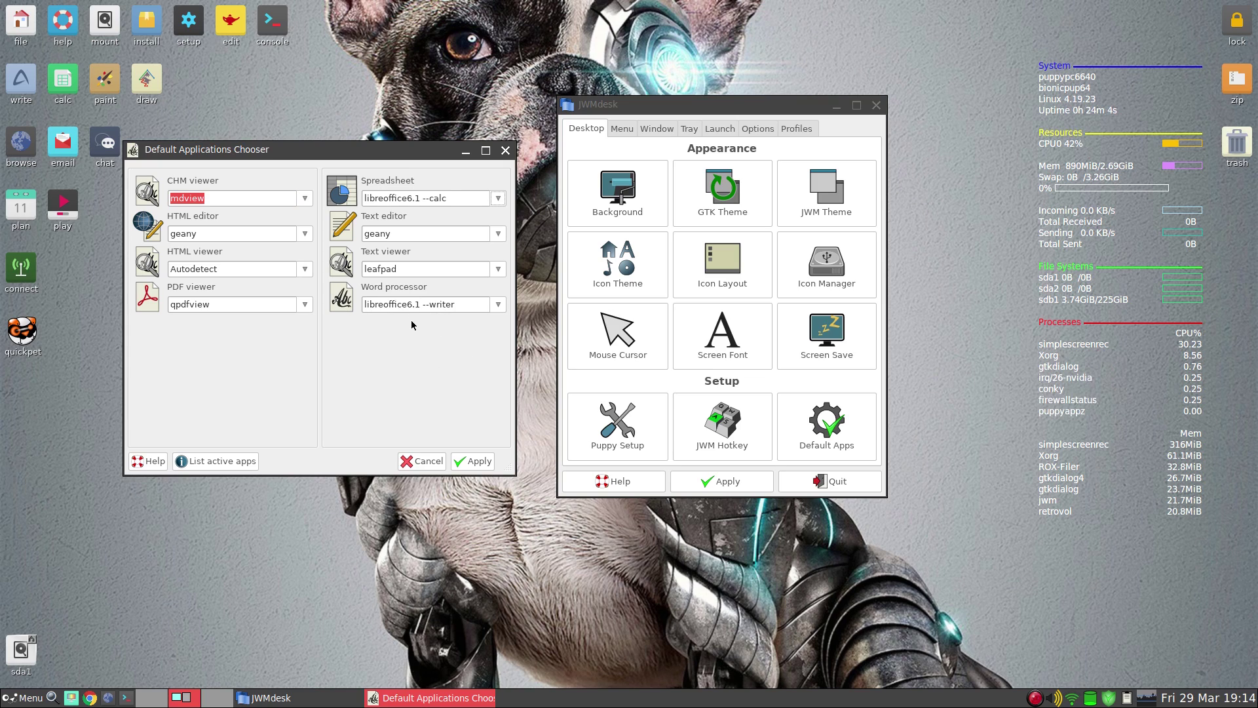
click(498, 307)
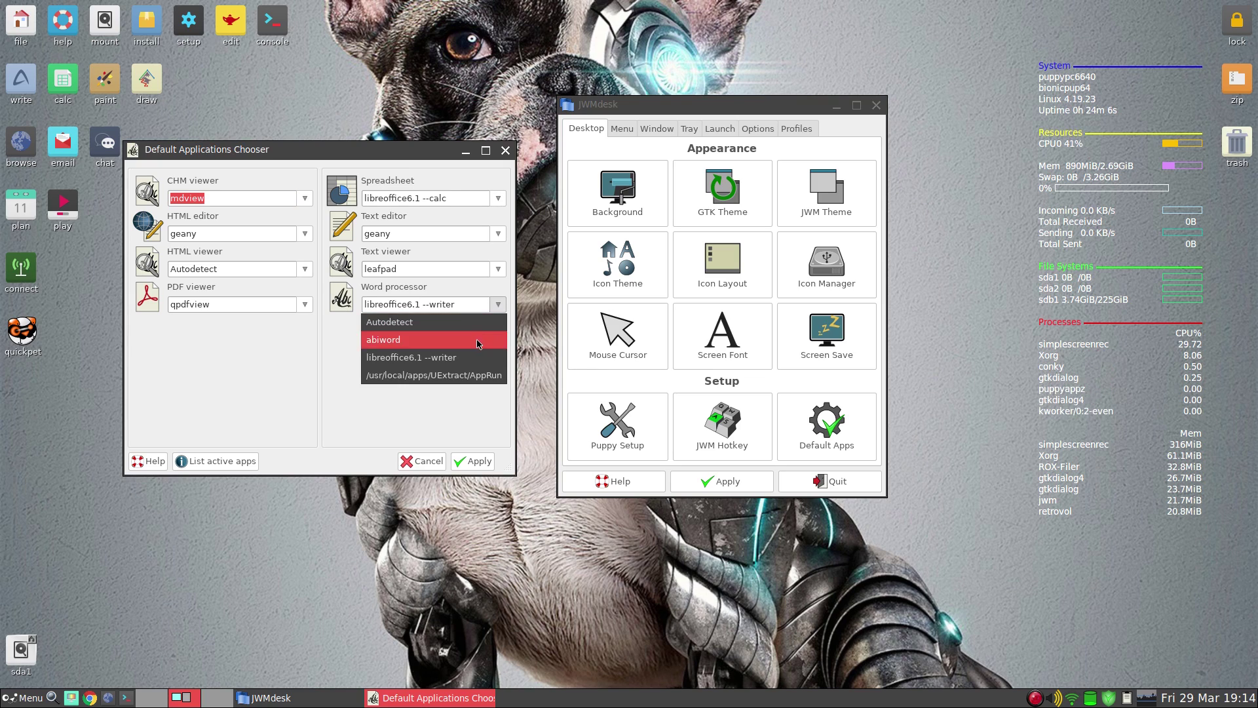
click(341, 389)
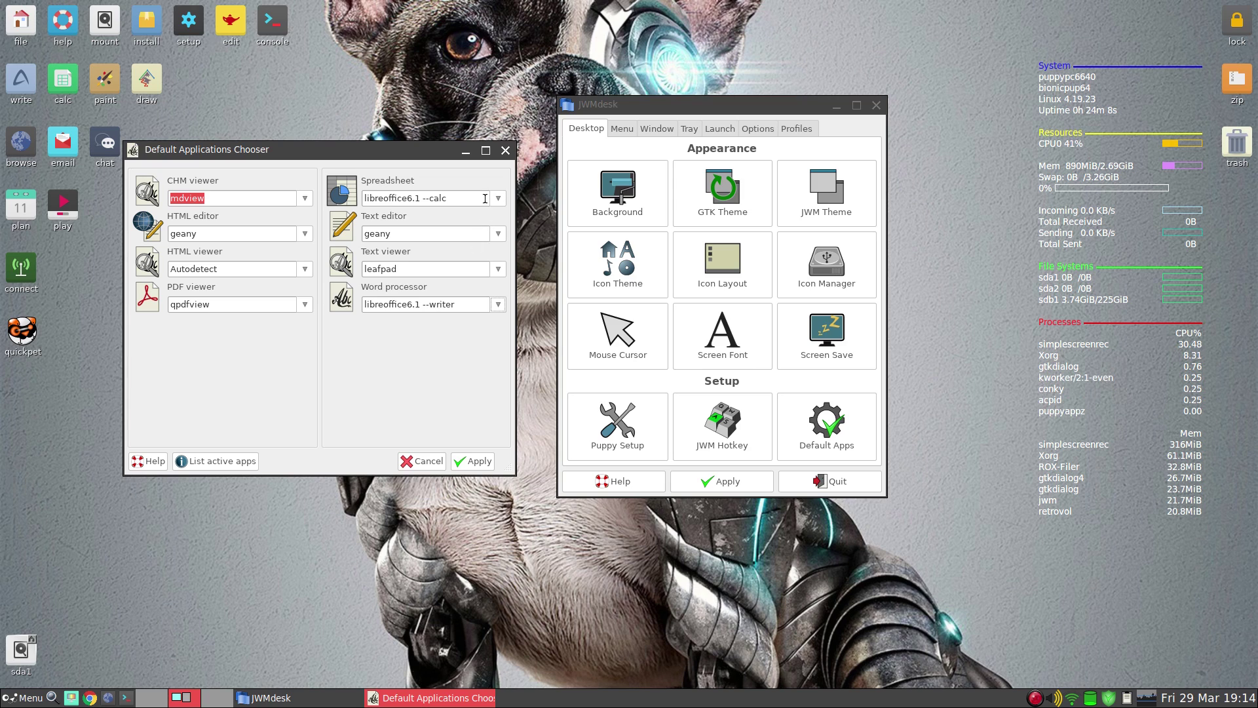
click(506, 152)
click(876, 105)
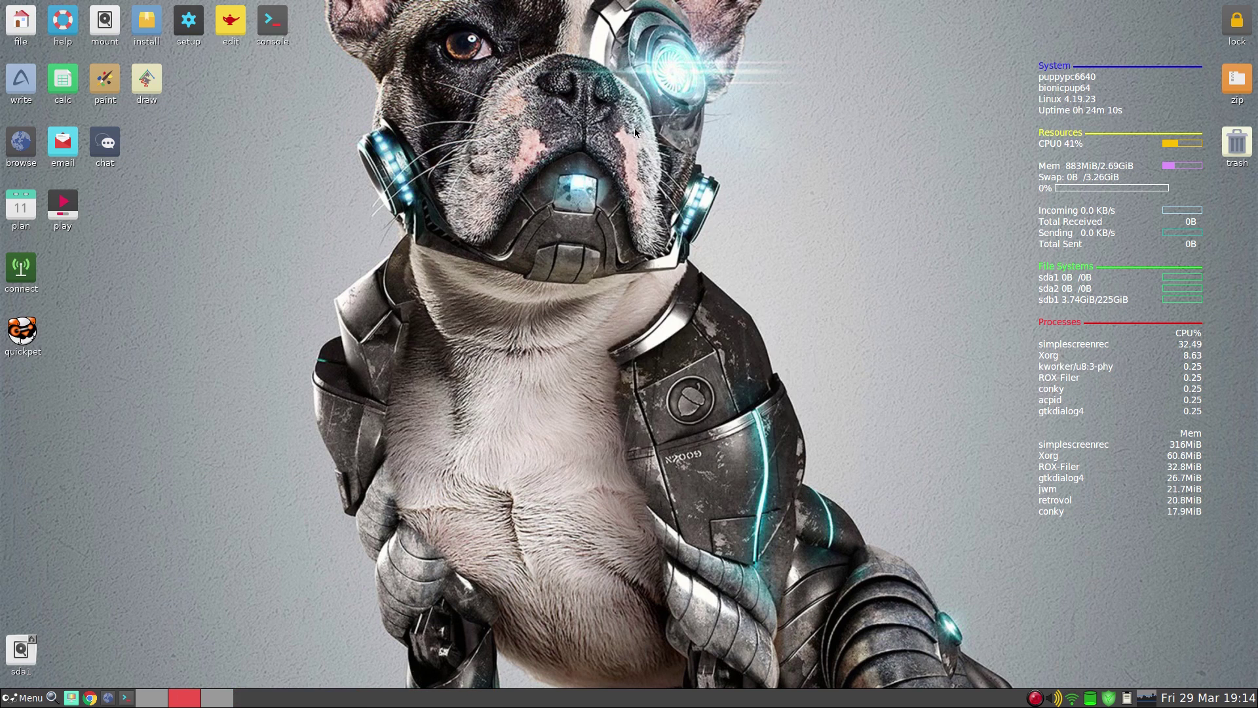
click(24, 80)
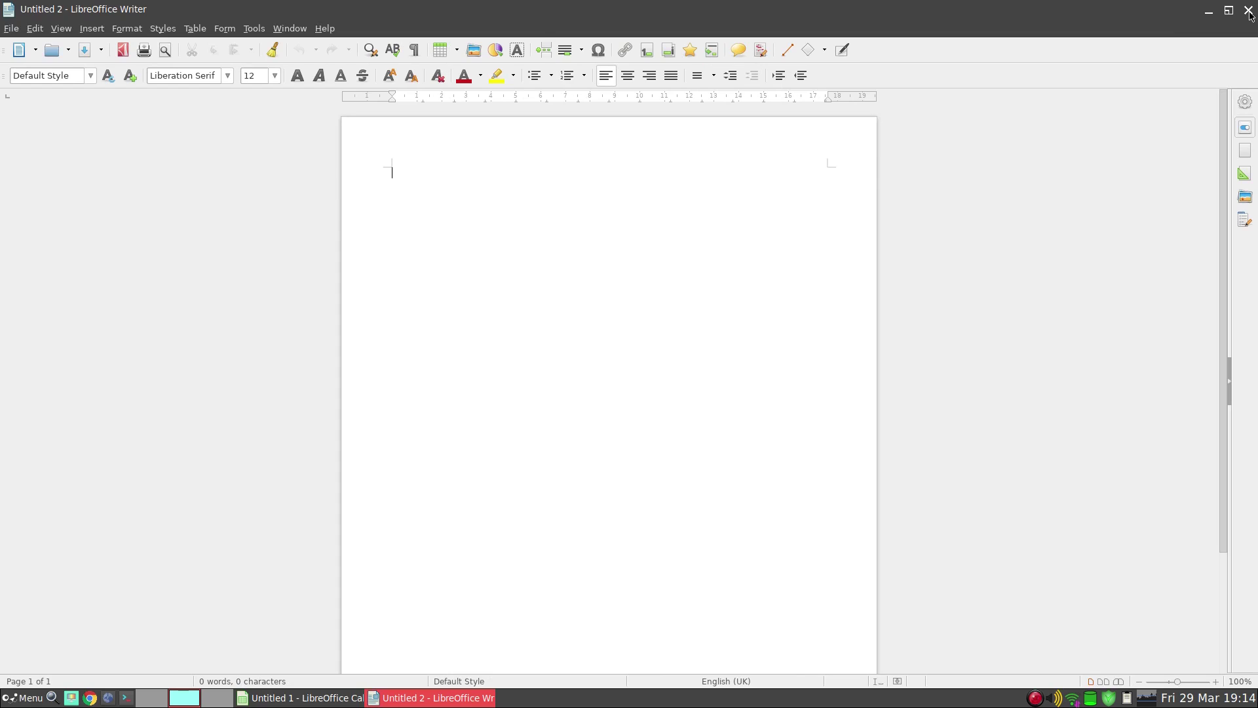
click(1248, 11)
click(1250, 13)
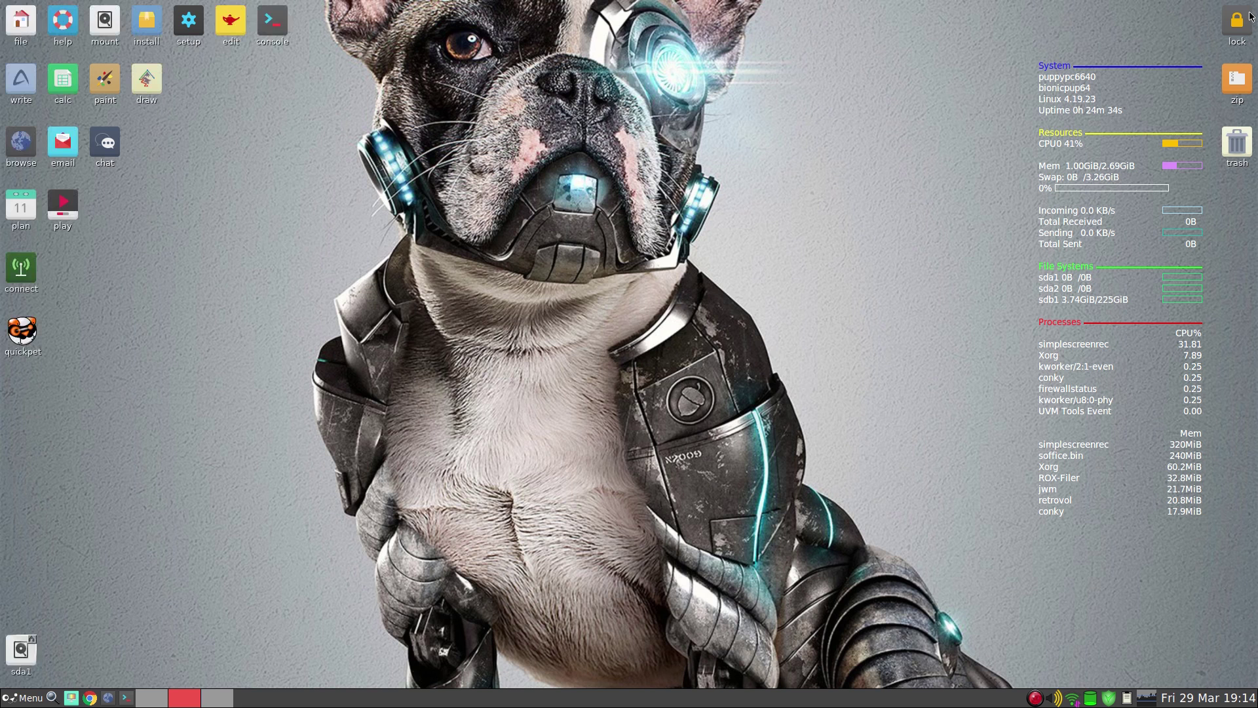